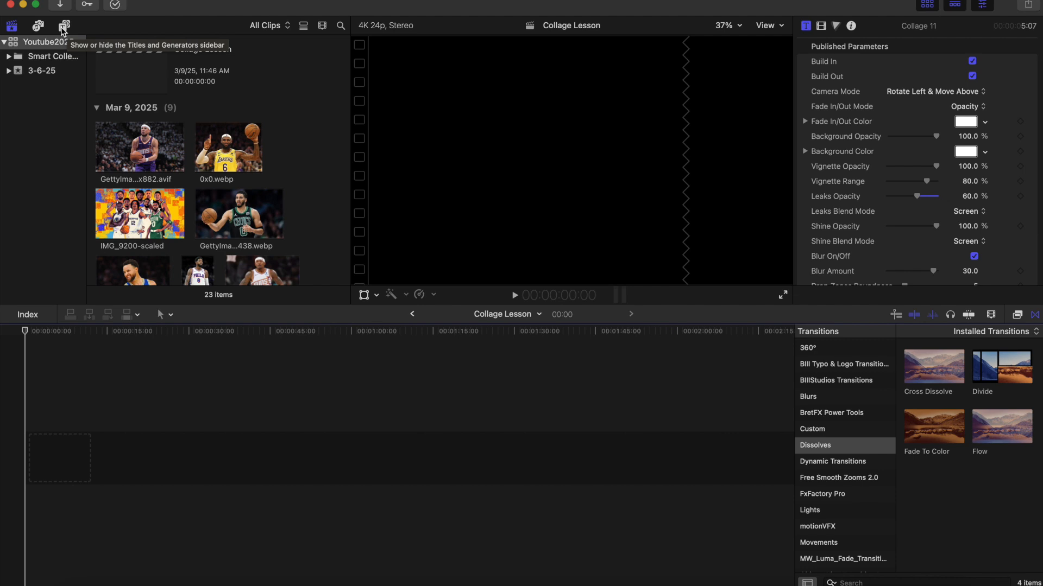
- Add the Collage 10 title from the BIII Collage Pack category to the start of the empty Collage Lesson timeline
{"action": "left_click", "coordinate": [63, 31]}
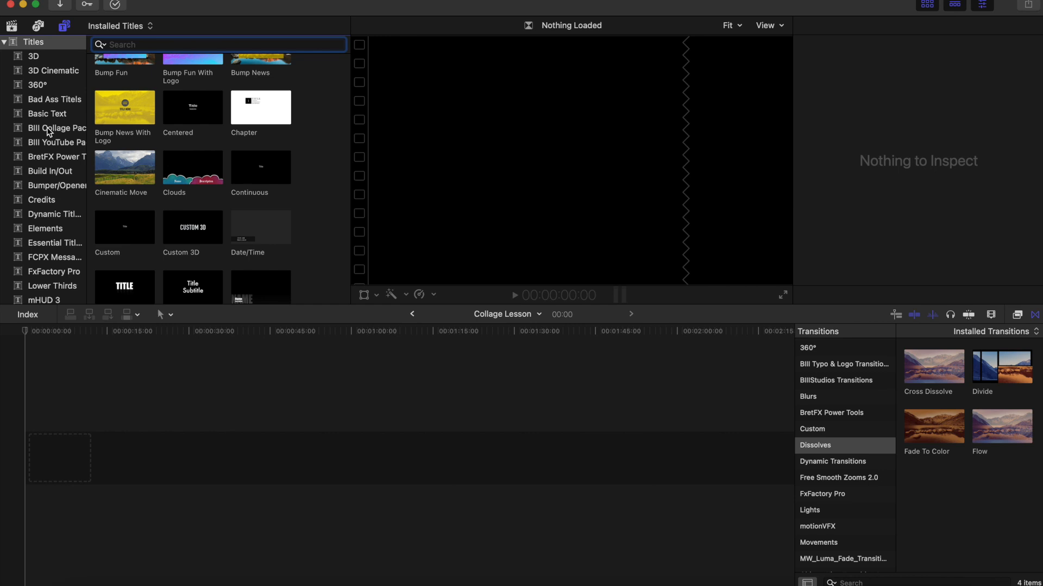
{"action": "left_click", "coordinate": [47, 127]}
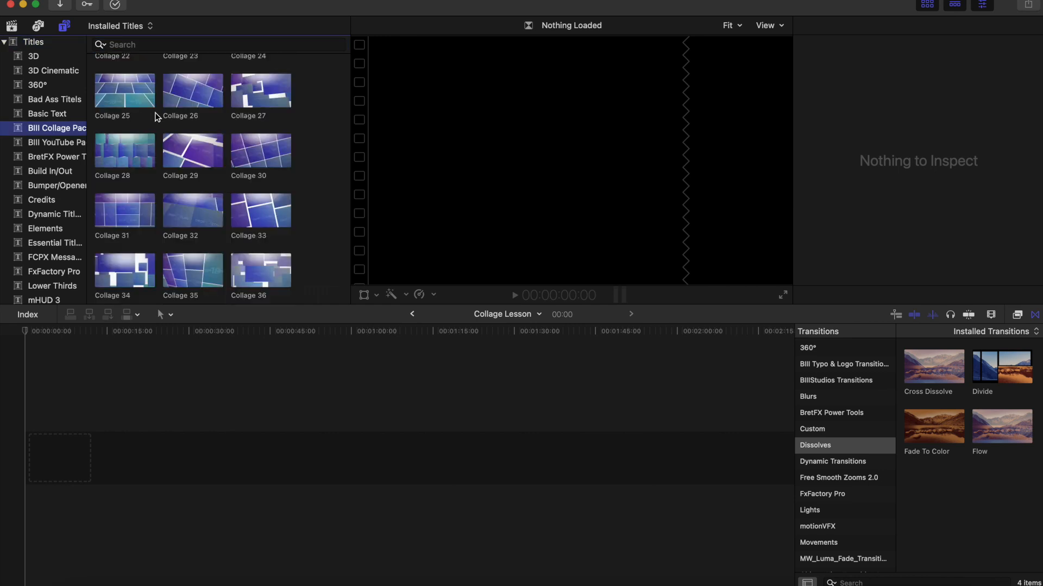
{"action": "scroll", "coordinate": [156, 117], "scroll_direction": "up", "scroll_amount": 10}
{"action": "scroll", "coordinate": [156, 117], "scroll_direction": "up", "scroll_amount": 5}
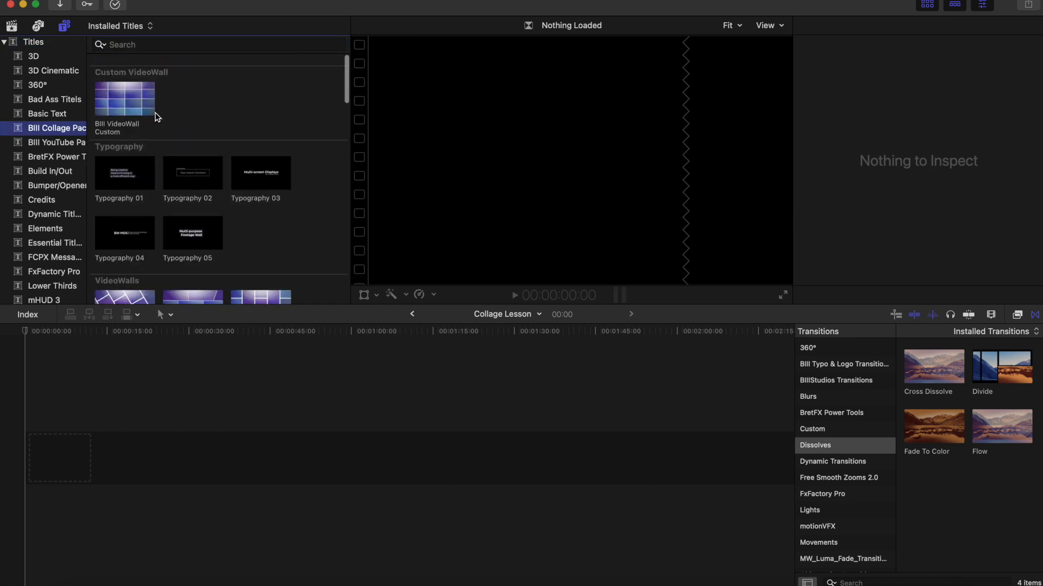
{"action": "scroll", "coordinate": [157, 117], "scroll_direction": "down", "scroll_amount": 4}
{"action": "scroll", "coordinate": [156, 117], "scroll_direction": "down", "scroll_amount": 12}
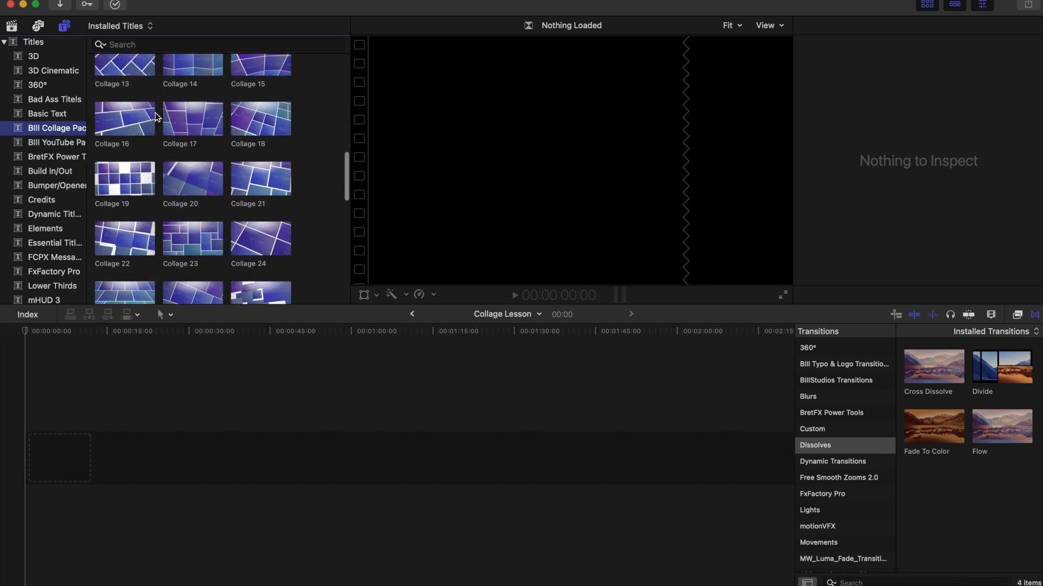
{"action": "scroll", "coordinate": [156, 116], "scroll_direction": "down", "scroll_amount": 4}
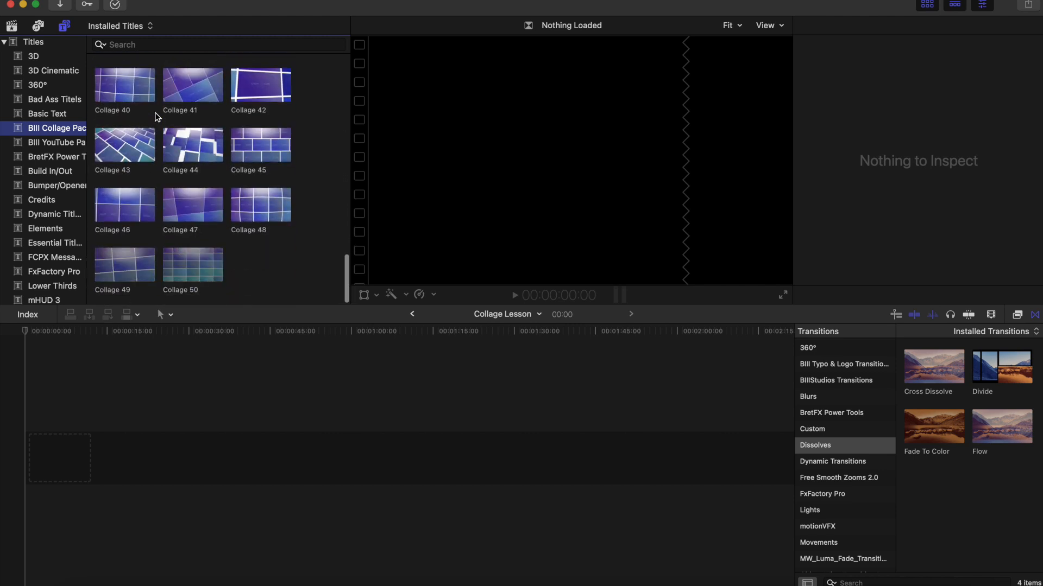
{"action": "scroll", "coordinate": [156, 116], "scroll_direction": "up", "scroll_amount": 2}
{"action": "scroll", "coordinate": [156, 117], "scroll_direction": "up", "scroll_amount": 5}
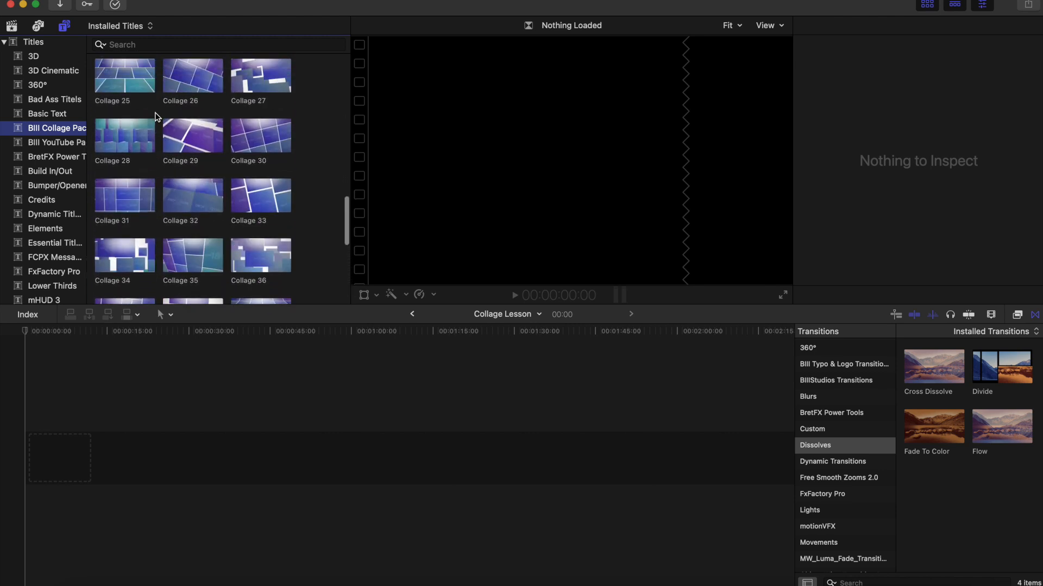
{"action": "scroll", "coordinate": [156, 117], "scroll_direction": "up", "scroll_amount": 3}
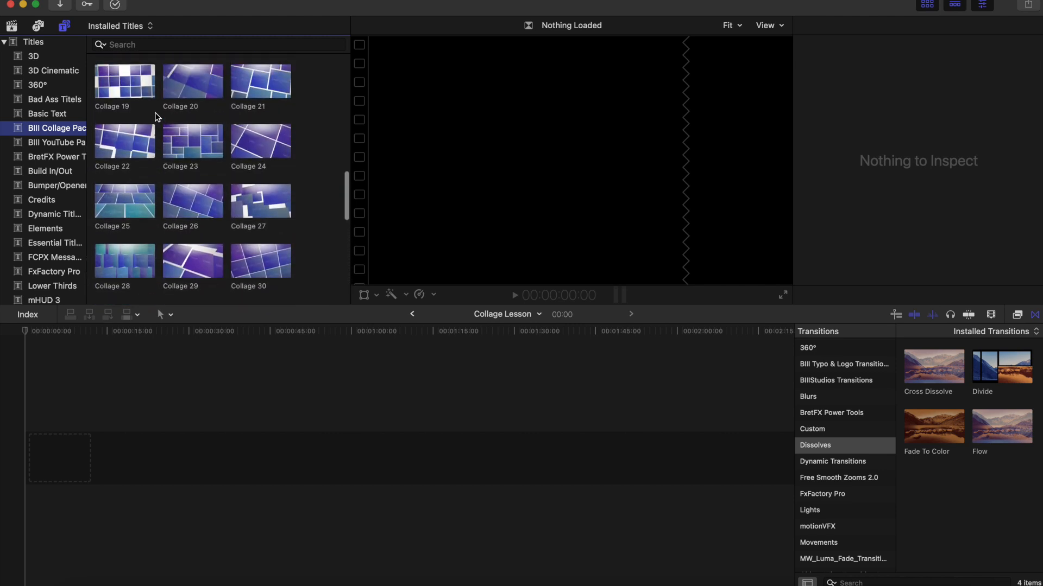
{"action": "scroll", "coordinate": [156, 117], "scroll_direction": "up", "scroll_amount": 3}
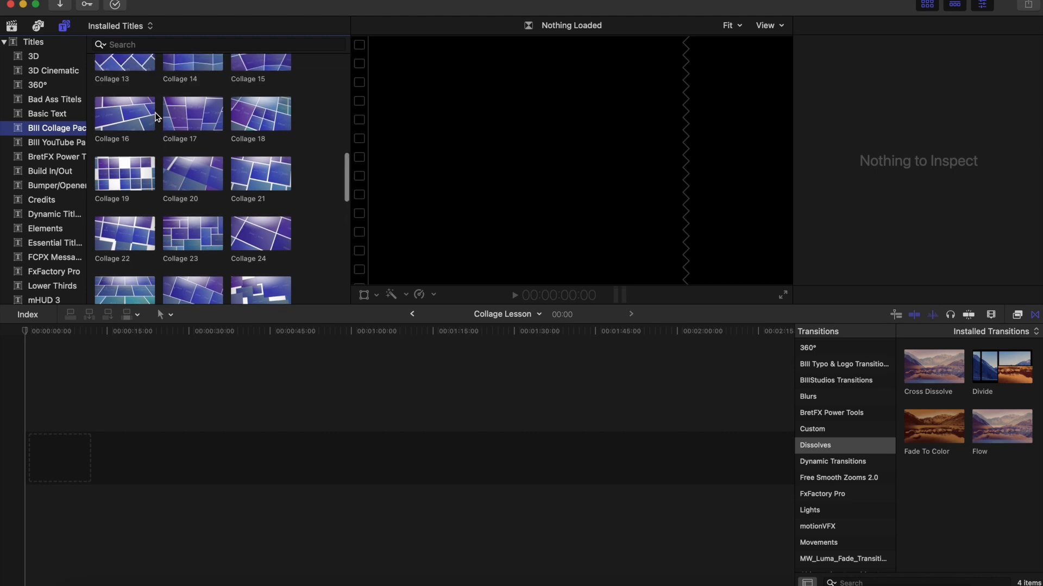
{"action": "scroll", "coordinate": [156, 117], "scroll_direction": "up", "scroll_amount": 1}
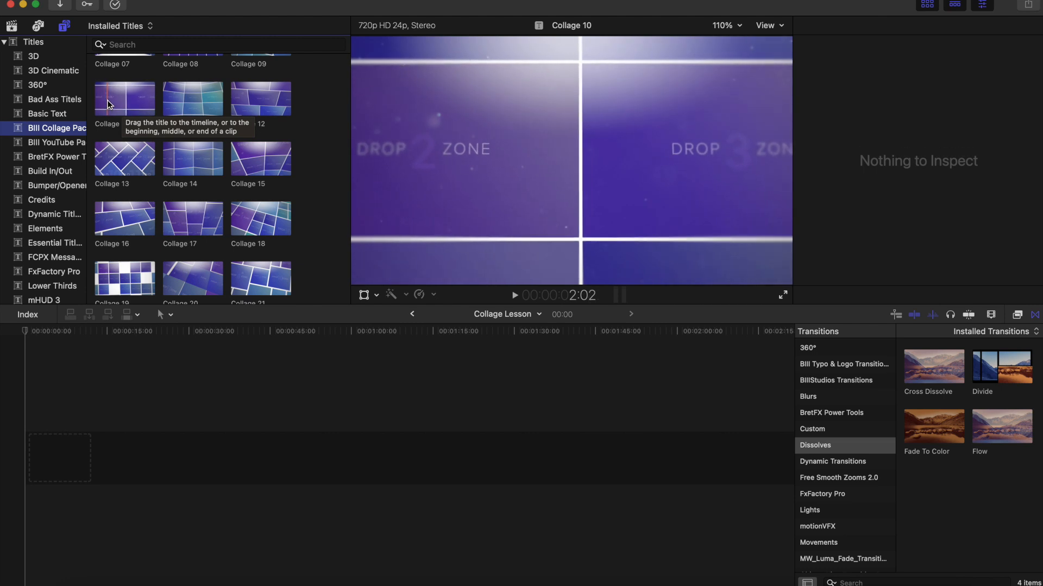
{"action": "left_click_drag", "start_coordinate": [109, 104], "coordinate": [54, 460]}
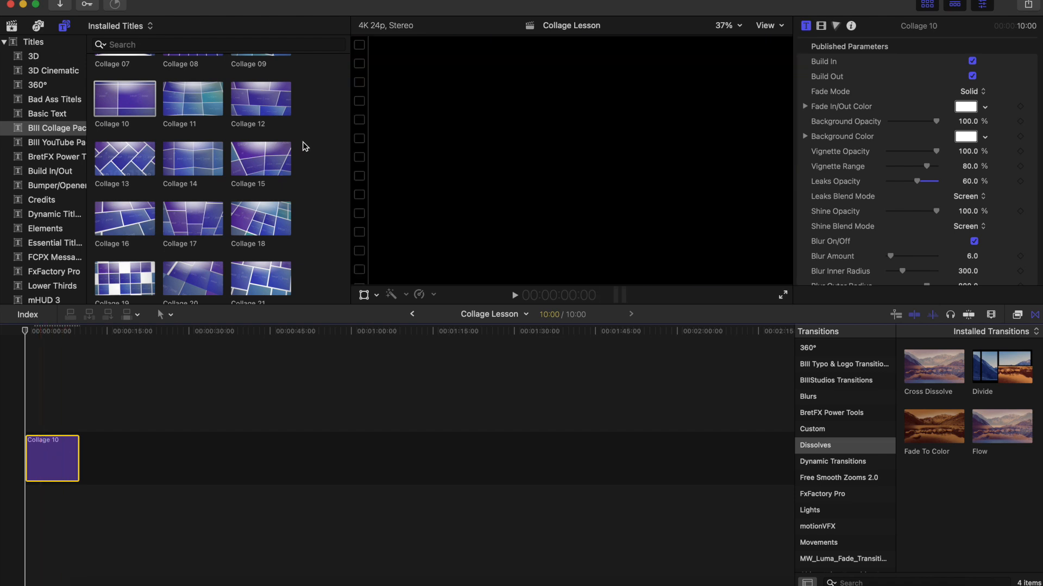
- Fill Drop Zone 1 of the Collage 10 title with the library image GettyIma...x882.avif and apply the clip
{"action": "scroll", "coordinate": [831, 81], "scroll_direction": "down", "scroll_amount": 3}
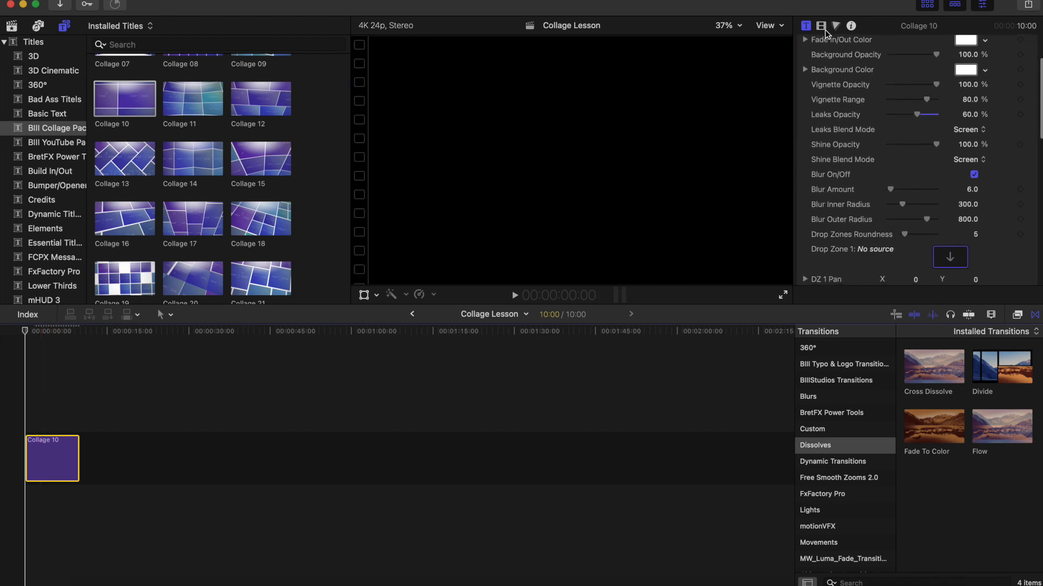
{"action": "scroll", "coordinate": [845, 130], "scroll_direction": "down", "scroll_amount": 4}
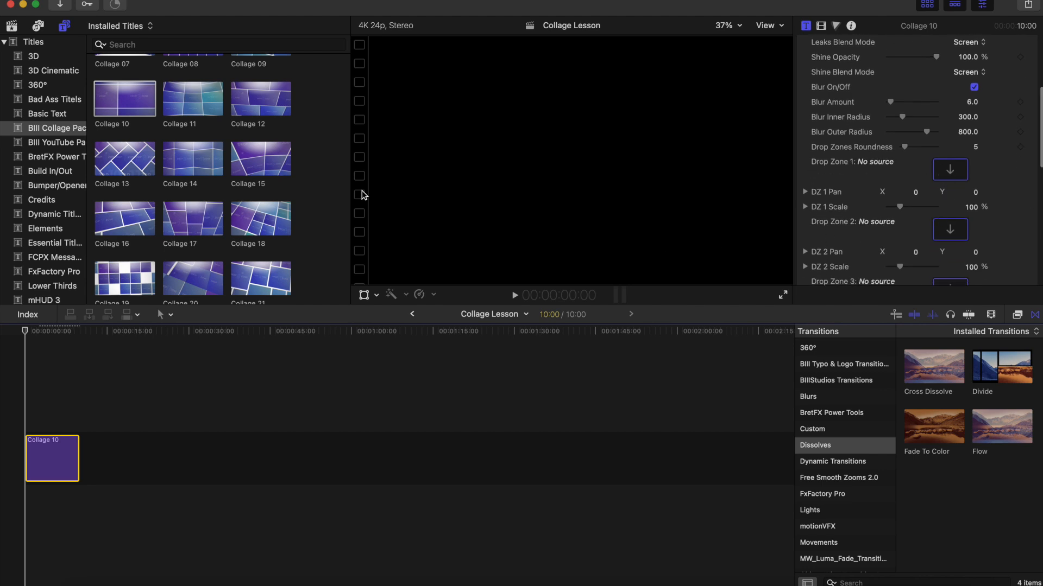
{"action": "scroll", "coordinate": [221, 168], "scroll_direction": "down", "scroll_amount": 15}
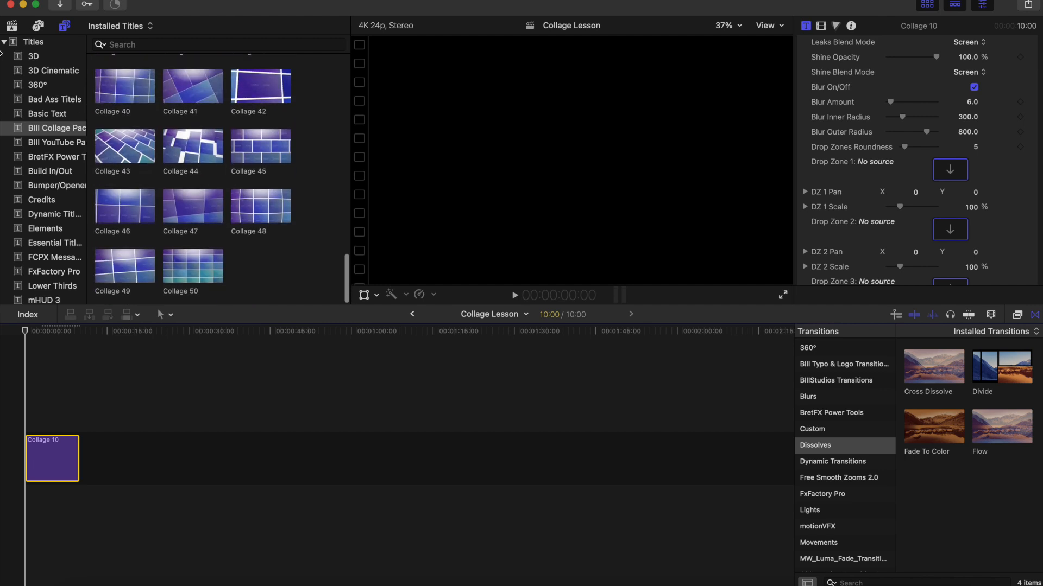
{"action": "left_click", "coordinate": [12, 26]}
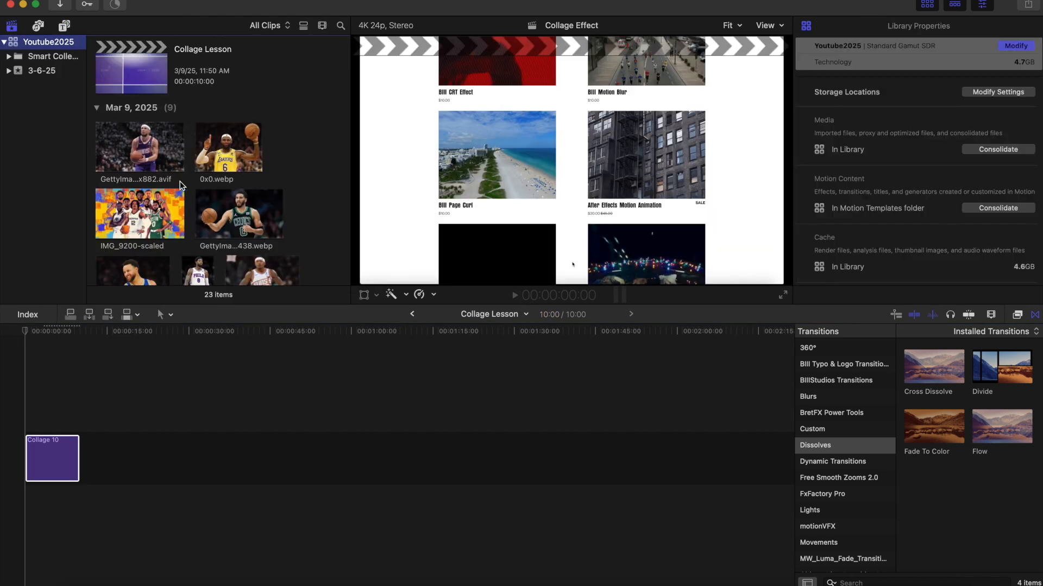
{"action": "left_click", "coordinate": [54, 461]}
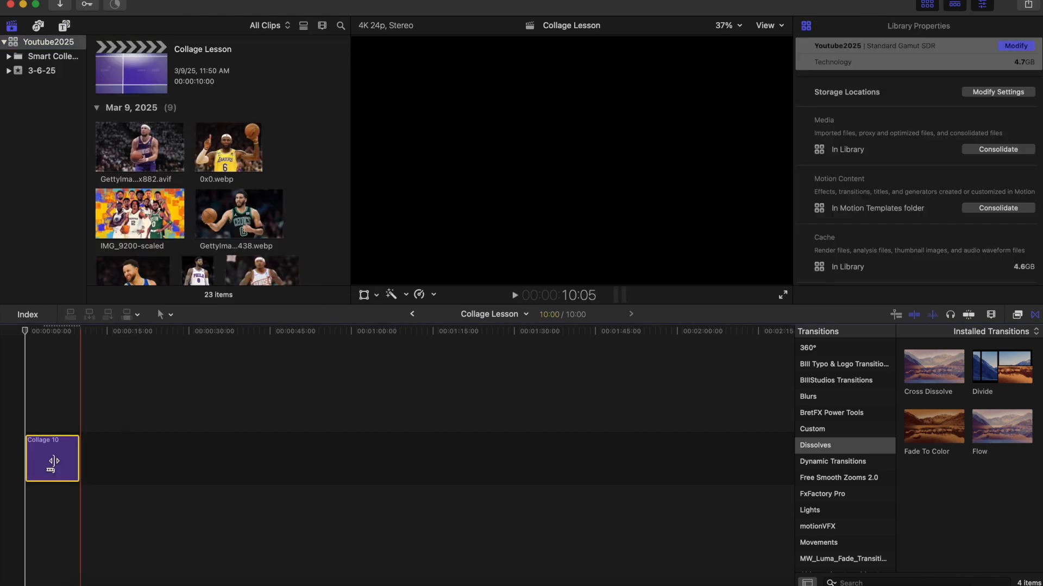
{"action": "scroll", "coordinate": [902, 205], "scroll_direction": "down", "scroll_amount": 2}
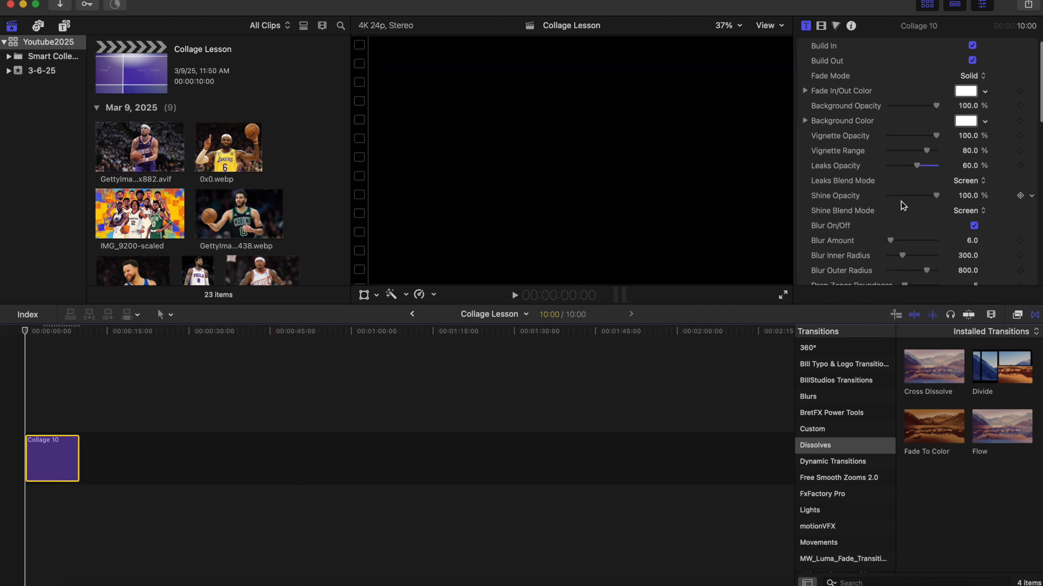
{"action": "scroll", "coordinate": [902, 206], "scroll_direction": "down", "scroll_amount": 5}
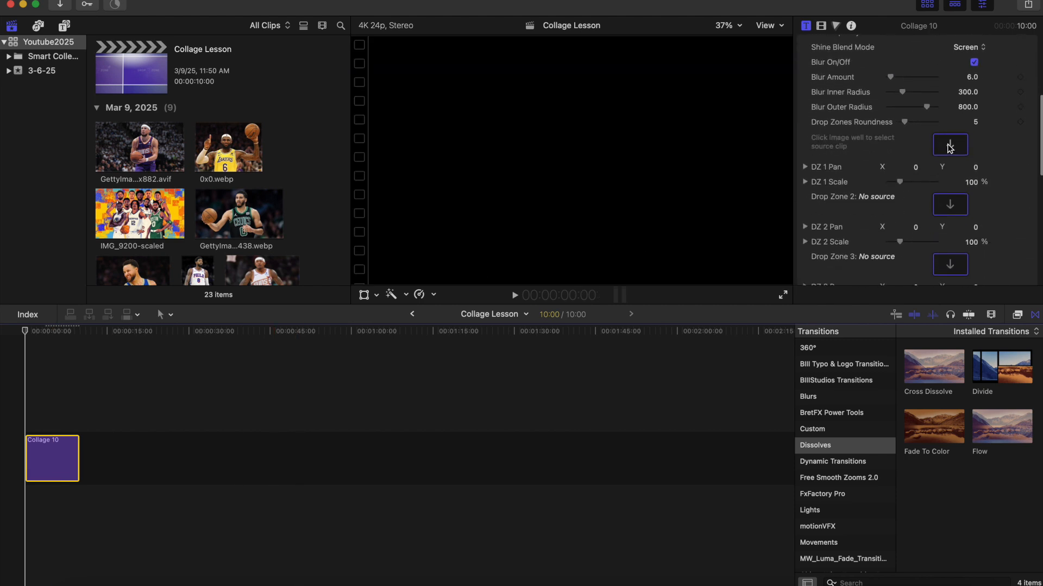
{"action": "left_click", "coordinate": [949, 146]}
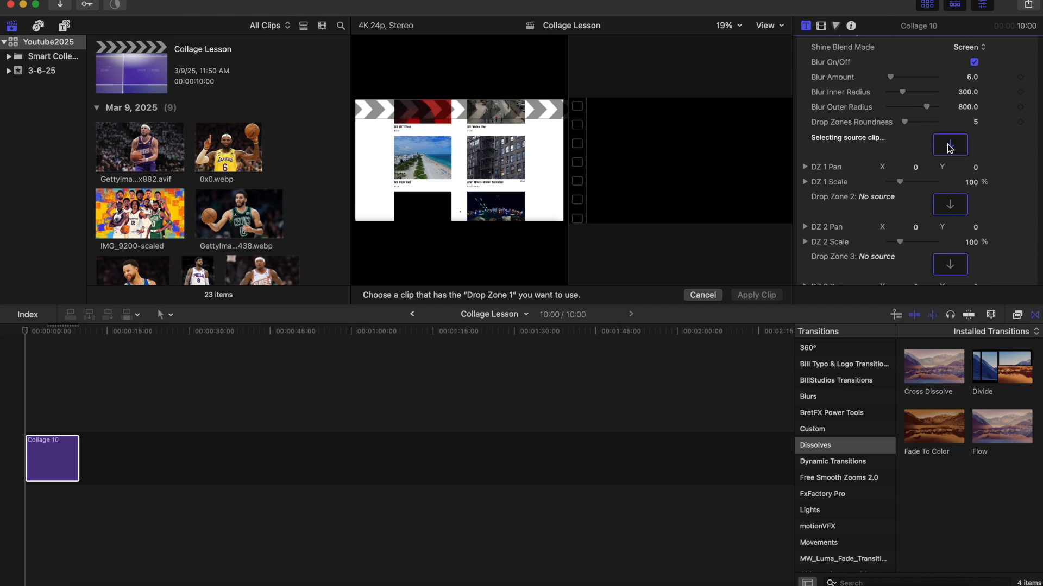
{"action": "left_click", "coordinate": [167, 178]}
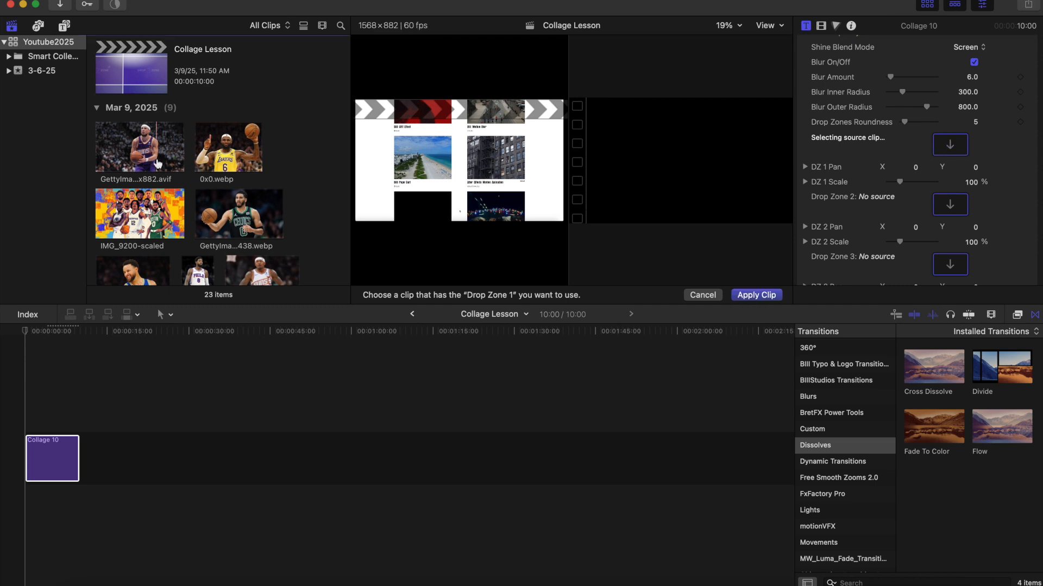
{"action": "left_click", "coordinate": [752, 296]}
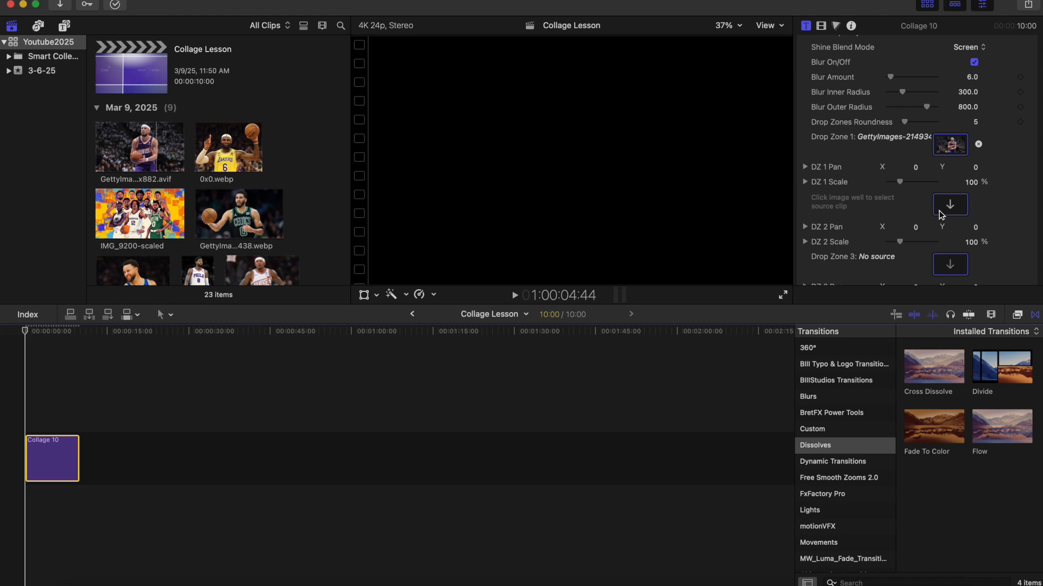
{"action": "scroll", "coordinate": [940, 209], "scroll_direction": "down", "scroll_amount": 3}
{"action": "left_click", "coordinate": [952, 157]}
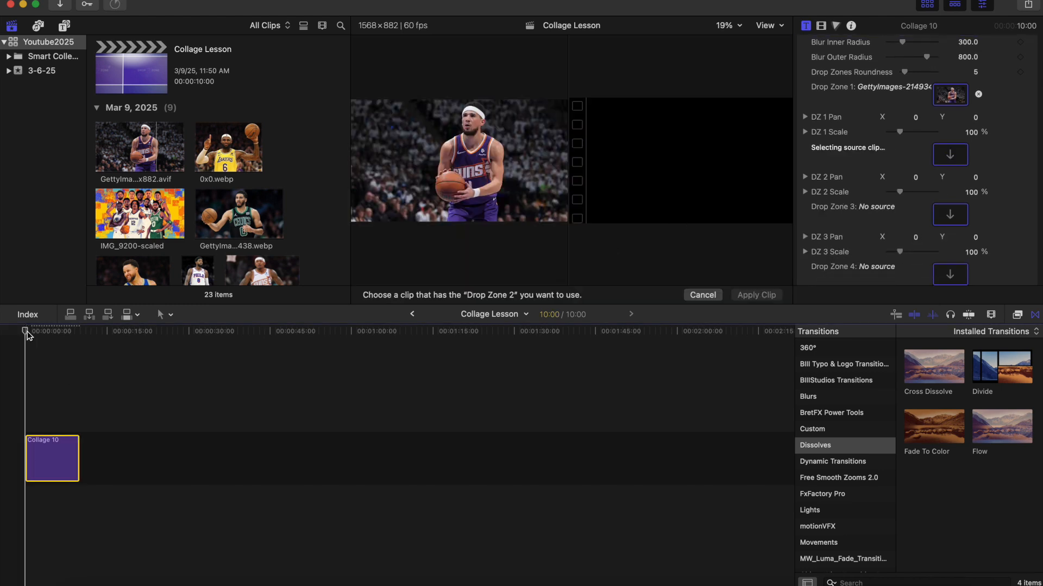
{"action": "left_click", "coordinate": [703, 296]}
- Move the playhead to about 1:09 and fill Drop Zone 3 of the collage with the image GettyIma...438.webp
{"action": "left_click_drag", "start_coordinate": [25, 335], "coordinate": [34, 337]}
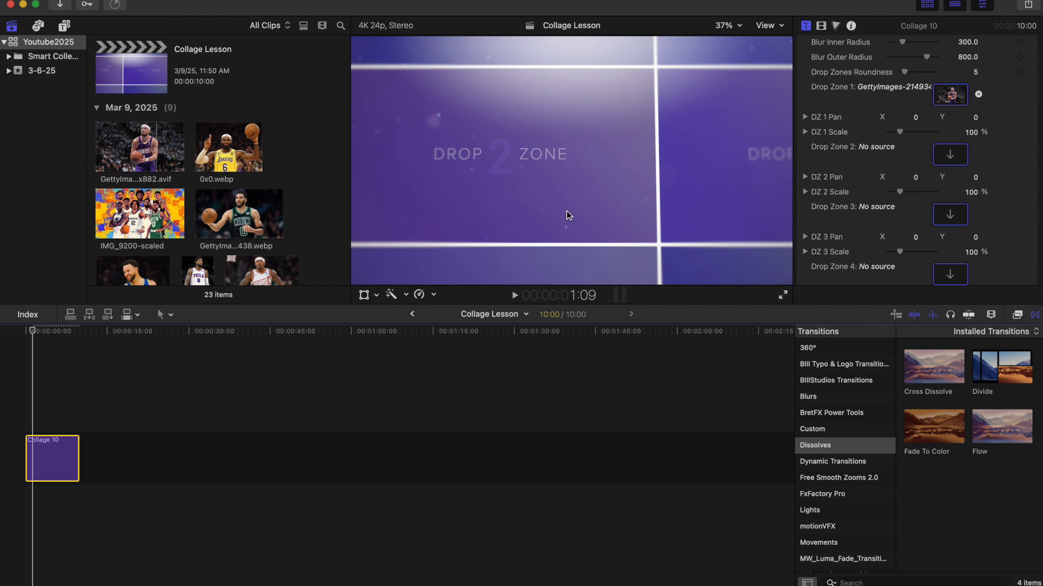
{"action": "left_click", "coordinate": [951, 215]}
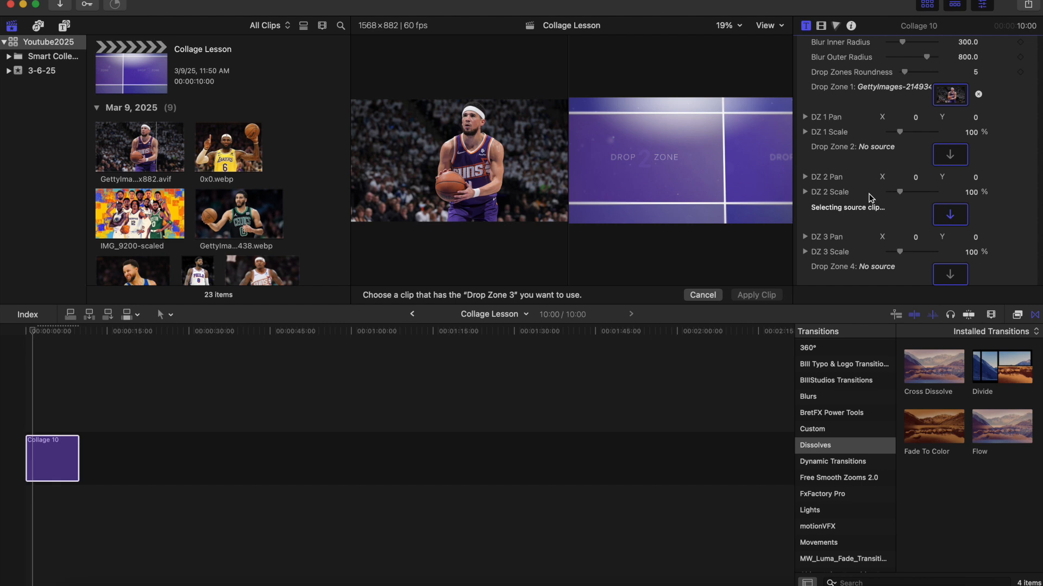
{"action": "left_click", "coordinate": [223, 216]}
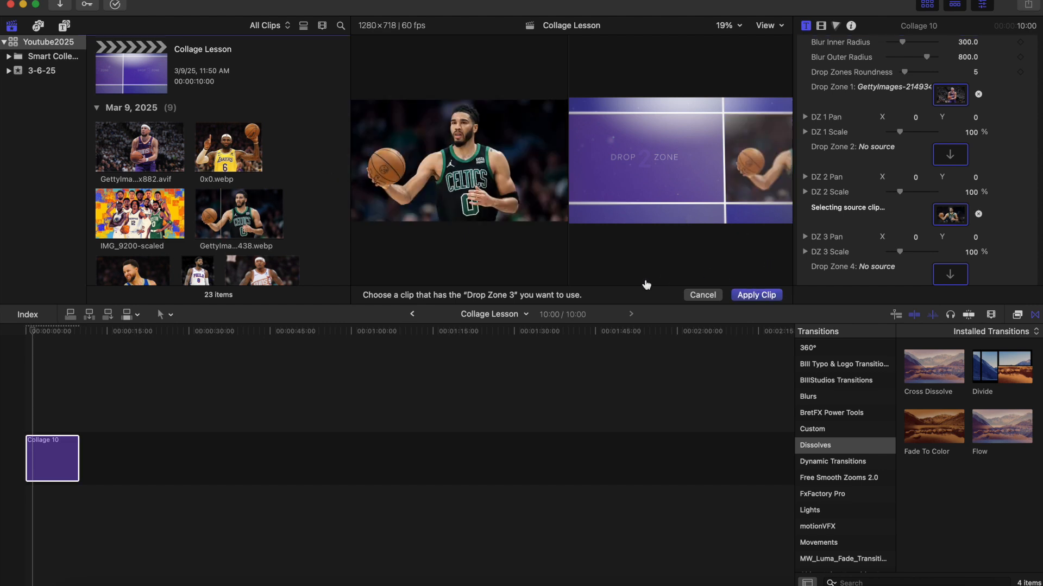
{"action": "left_click", "coordinate": [755, 296]}
- Fill Drop Zone 2 of the Collage 10 title with the image 0x0.webp and apply the clip
{"action": "left_click", "coordinate": [50, 453]}
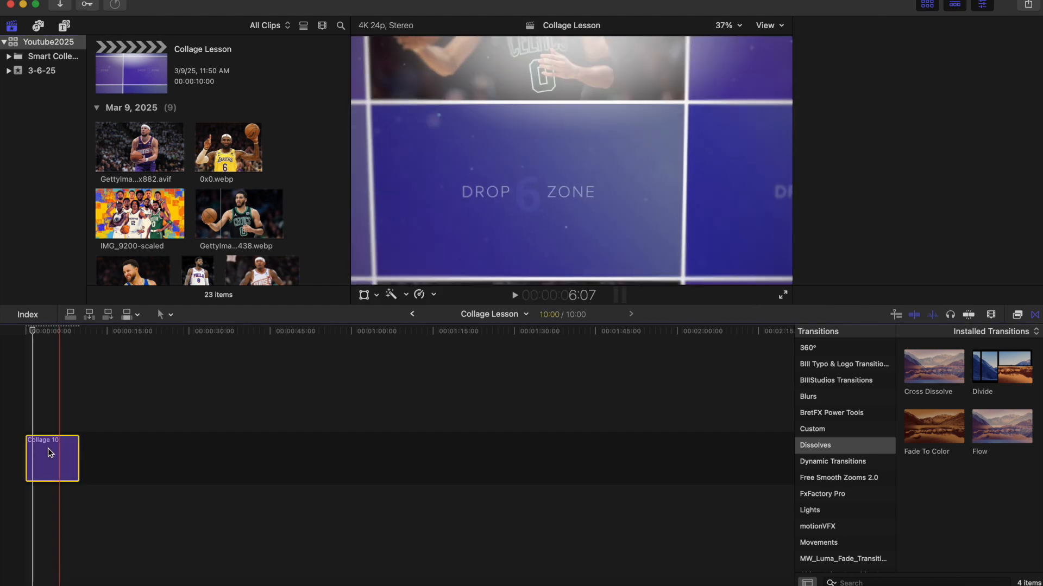
{"action": "key", "text": "super+4"}
{"action": "scroll", "coordinate": [892, 187], "scroll_direction": "down", "scroll_amount": 1}
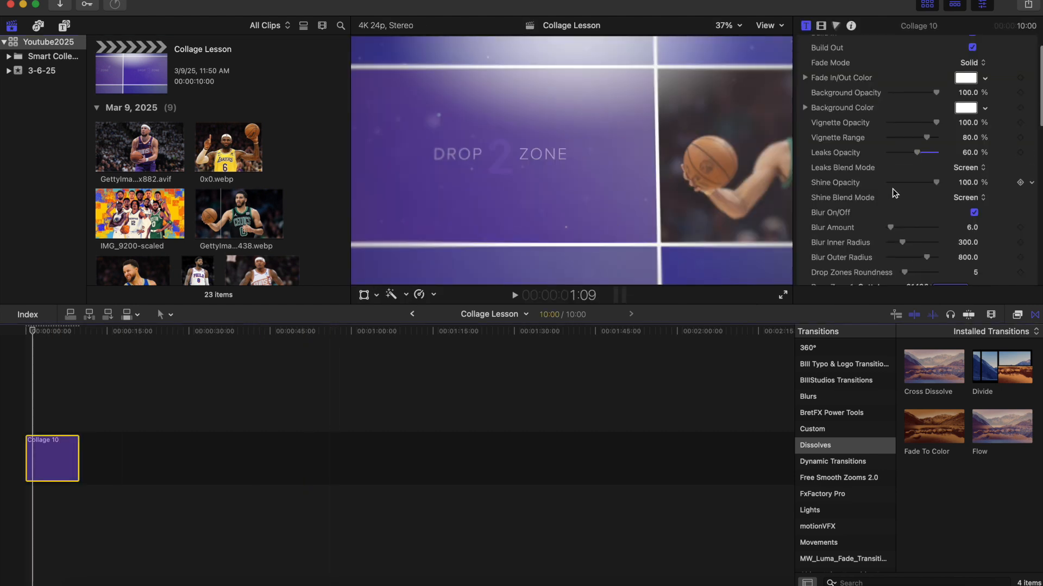
{"action": "scroll", "coordinate": [891, 188], "scroll_direction": "down", "scroll_amount": 4}
{"action": "left_click", "coordinate": [949, 173]}
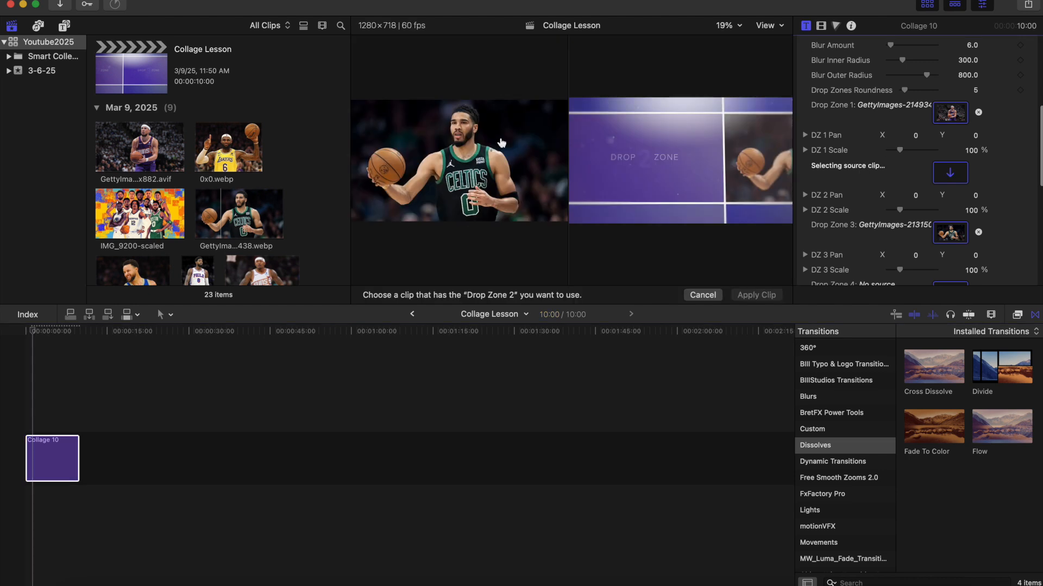
{"action": "left_click", "coordinate": [236, 152]}
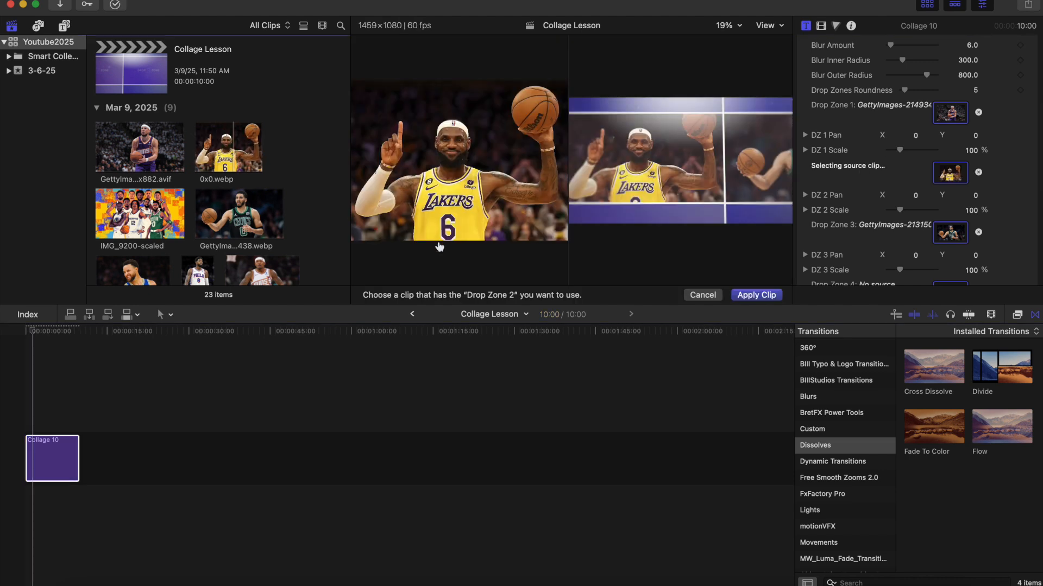
{"action": "left_click", "coordinate": [770, 296]}
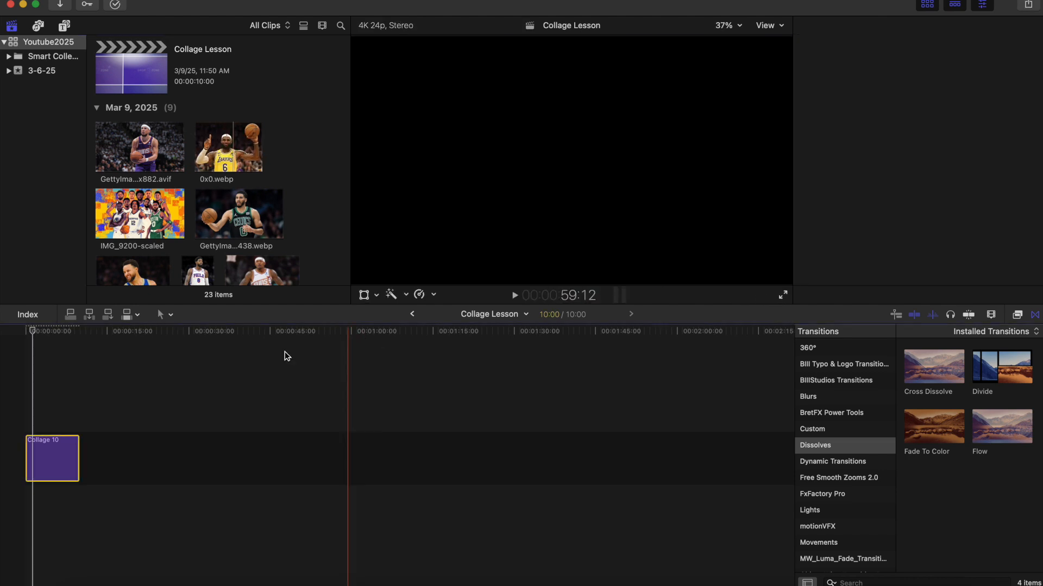
- Fill Drop Zone 4 of the Collage 10 title with the image USATSI...3.webp and apply the clip
{"action": "left_click", "coordinate": [50, 465]}
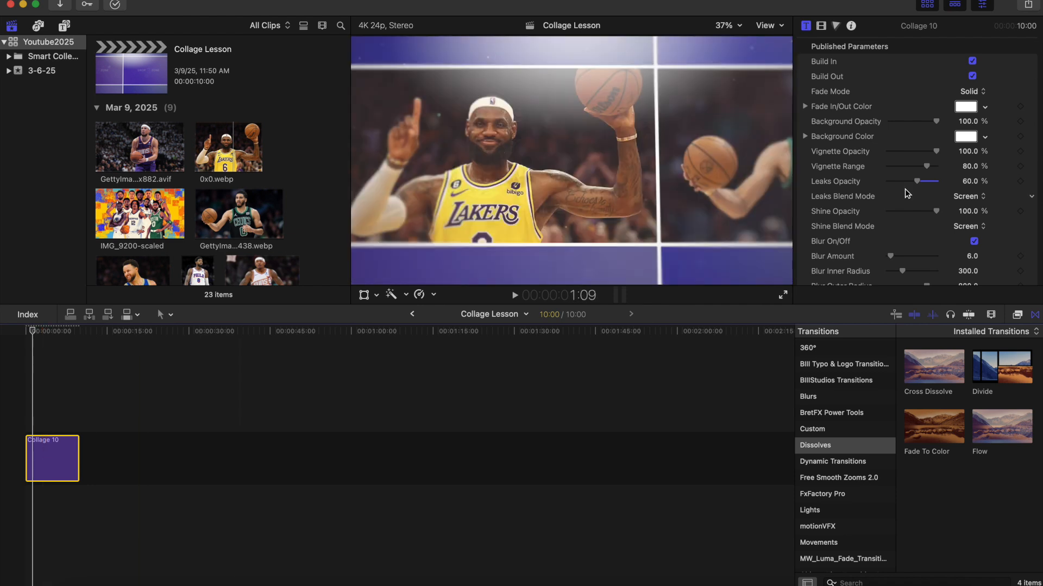
{"action": "scroll", "coordinate": [905, 189], "scroll_direction": "down", "scroll_amount": 10}
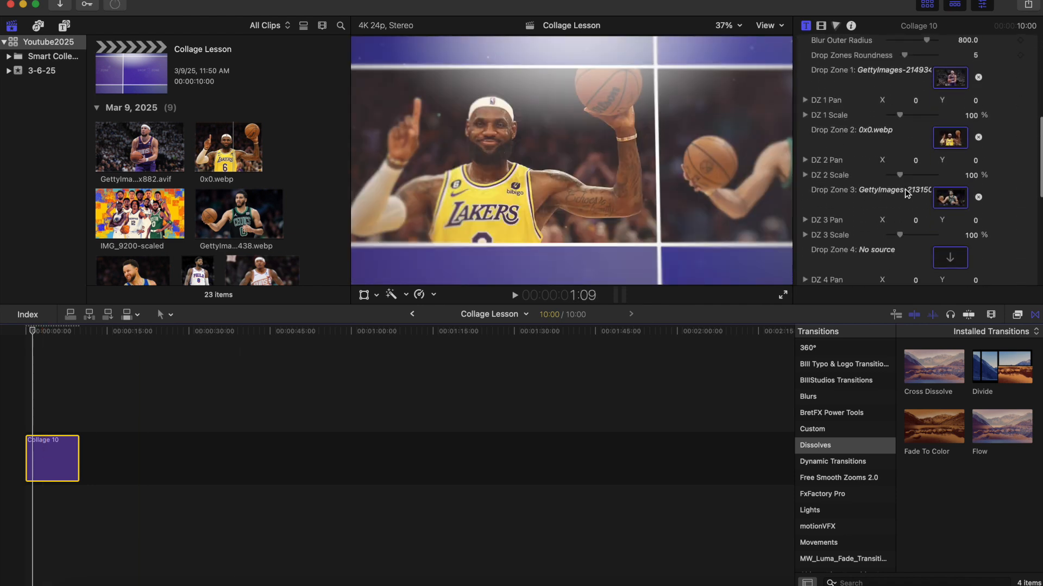
{"action": "scroll", "coordinate": [905, 189], "scroll_direction": "down", "scroll_amount": 3}
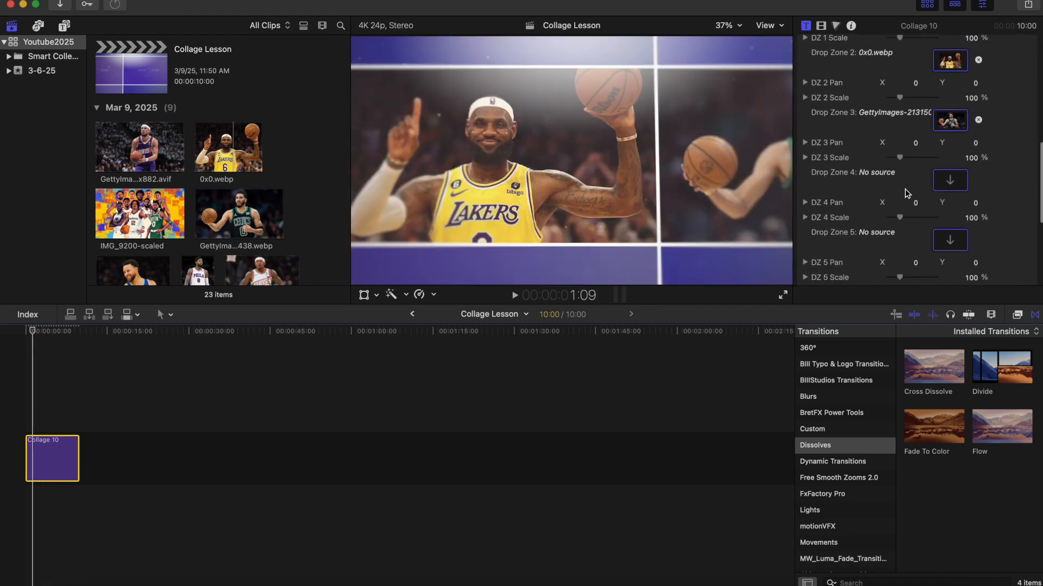
{"action": "left_click", "coordinate": [950, 172]}
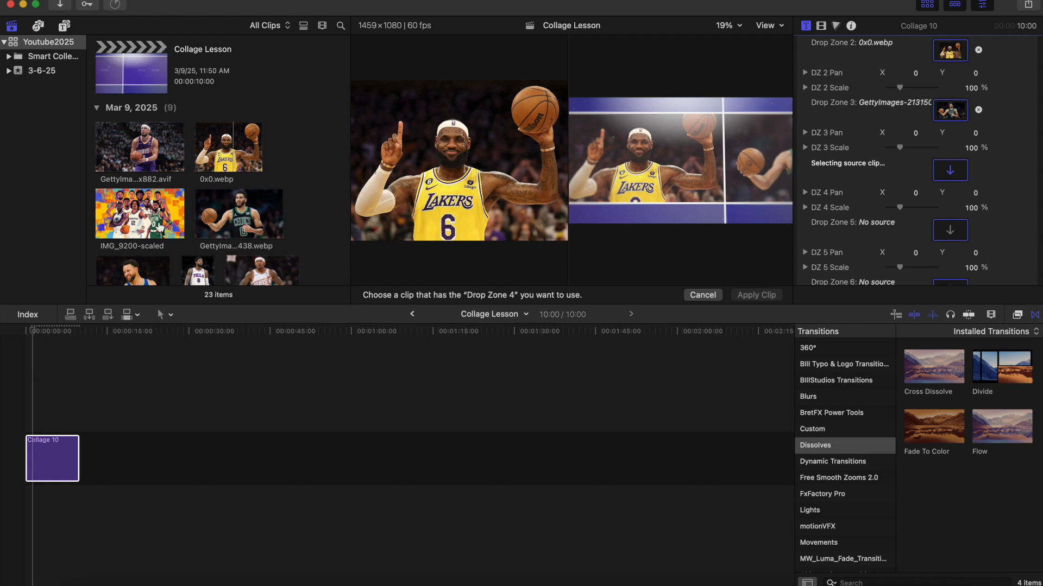
{"action": "scroll", "coordinate": [159, 227], "scroll_direction": "down", "scroll_amount": 3}
{"action": "left_click", "coordinate": [147, 232]}
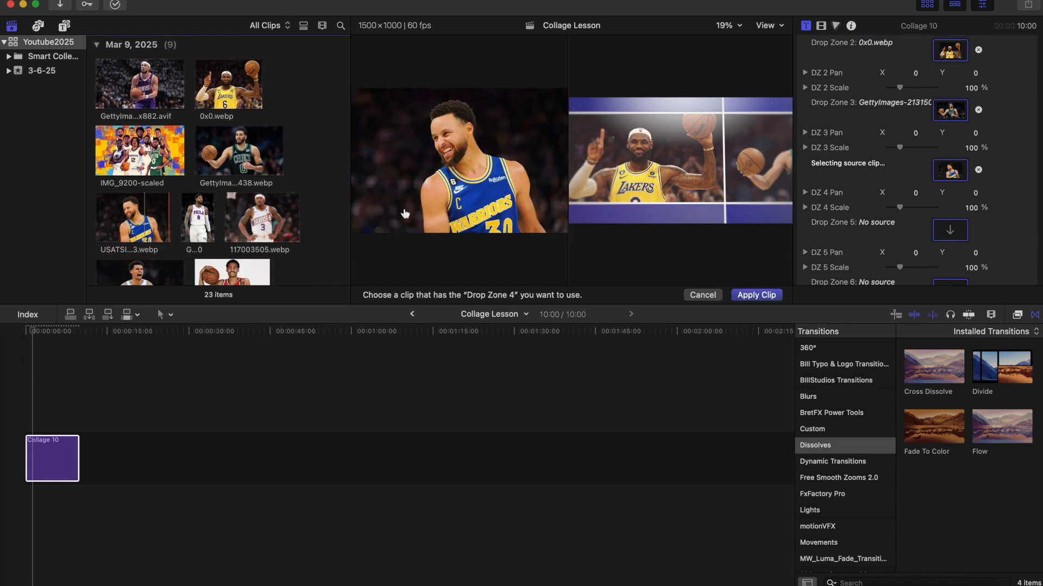
{"action": "left_click", "coordinate": [770, 296]}
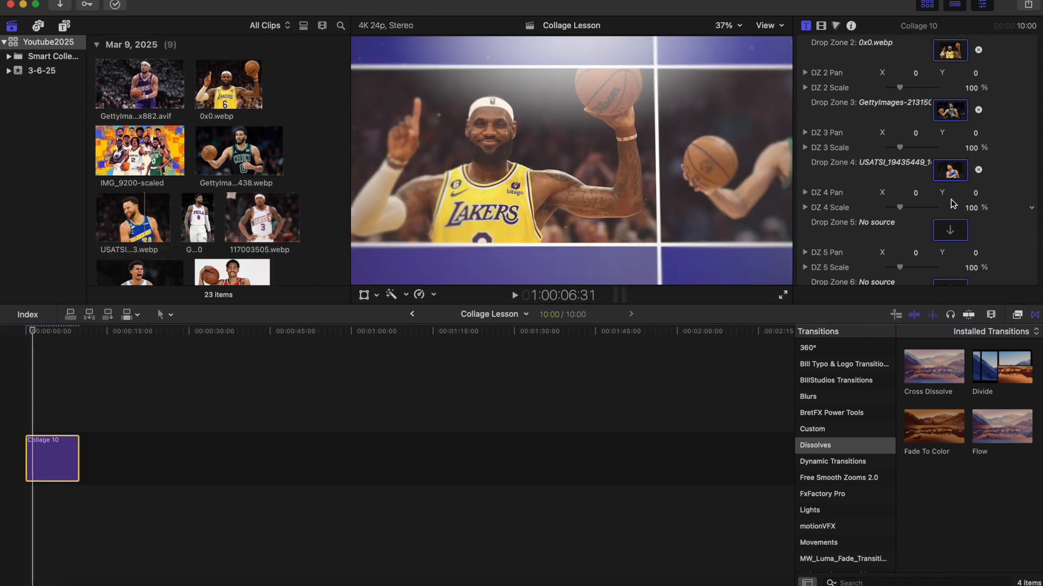
- Fill Drop Zone 5 of the Collage 10 title with the image 117003505.webp and apply the clip
{"action": "scroll", "coordinate": [950, 200], "scroll_direction": "down", "scroll_amount": 2}
{"action": "left_click", "coordinate": [949, 172]}
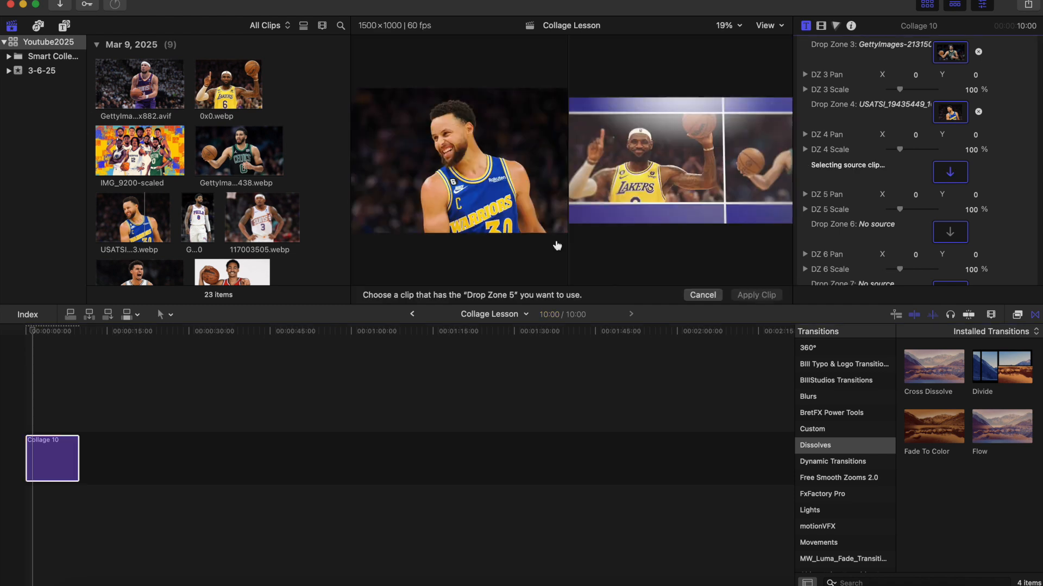
{"action": "left_click", "coordinate": [266, 228]}
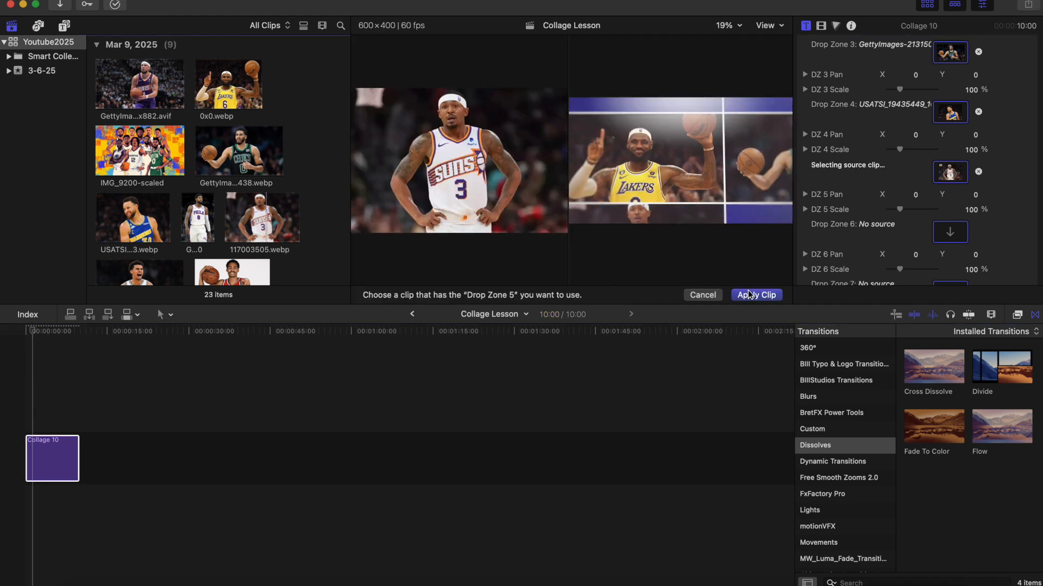
{"action": "left_click", "coordinate": [749, 295]}
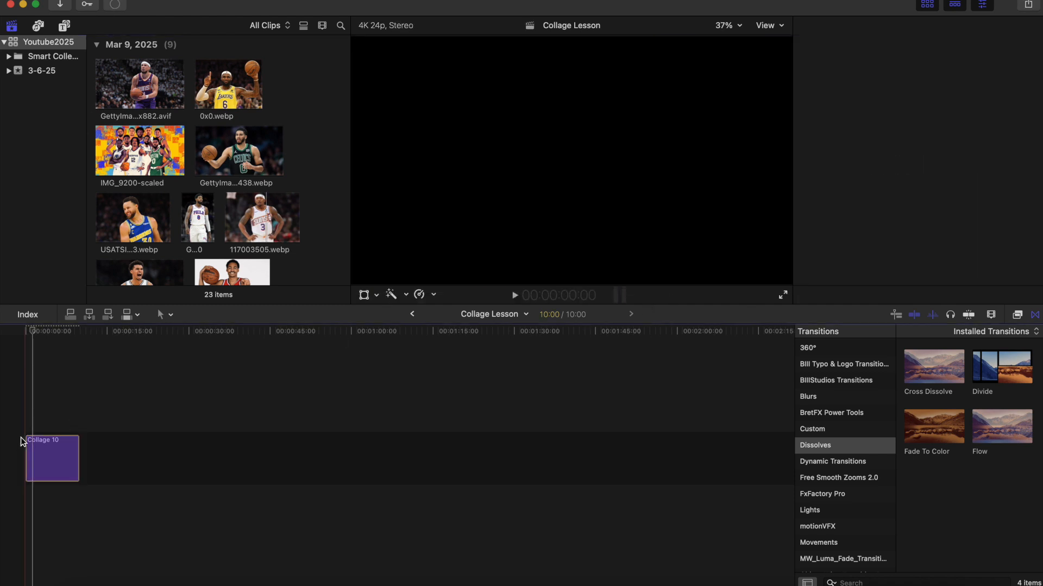
- Reselect the Collage 10 title and fill its Drop Zone 6 with the image 2024-11-1...nio-spurs, applying the clip
{"action": "left_click", "coordinate": [45, 441]}
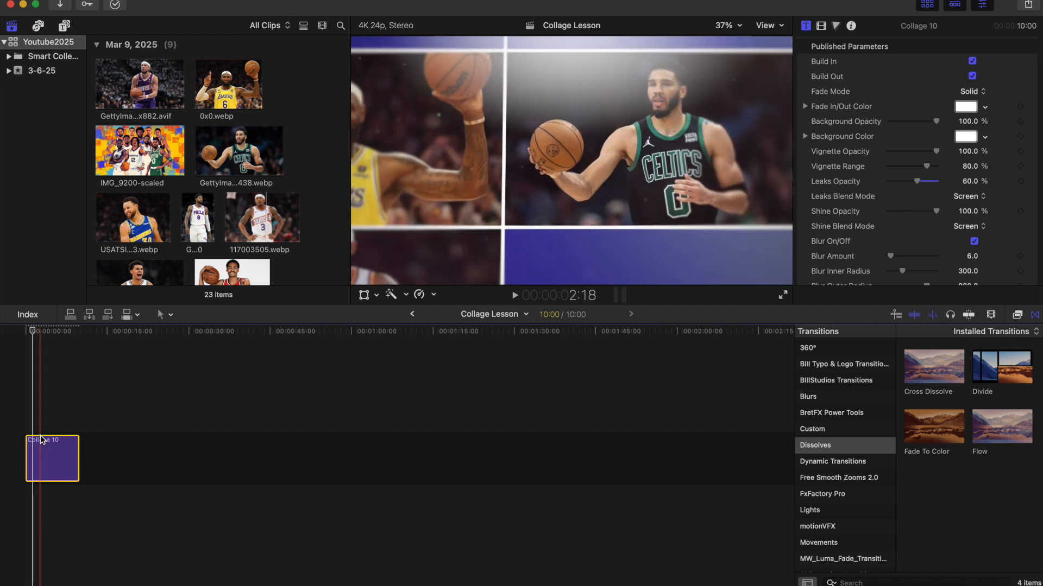
{"action": "scroll", "coordinate": [858, 226], "scroll_direction": "down", "scroll_amount": 3}
{"action": "scroll", "coordinate": [856, 224], "scroll_direction": "down", "scroll_amount": 10}
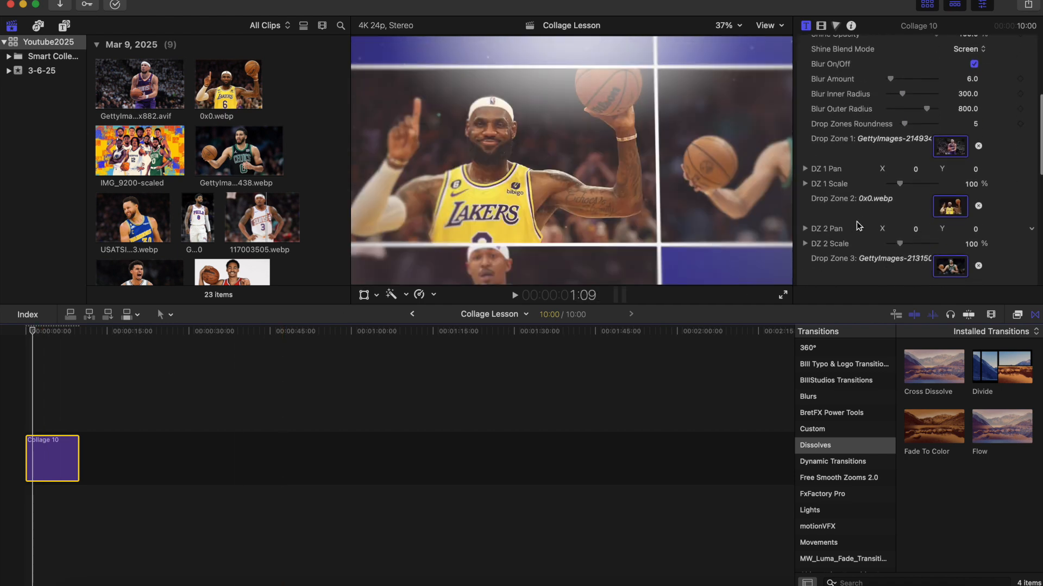
{"action": "left_click", "coordinate": [950, 200]}
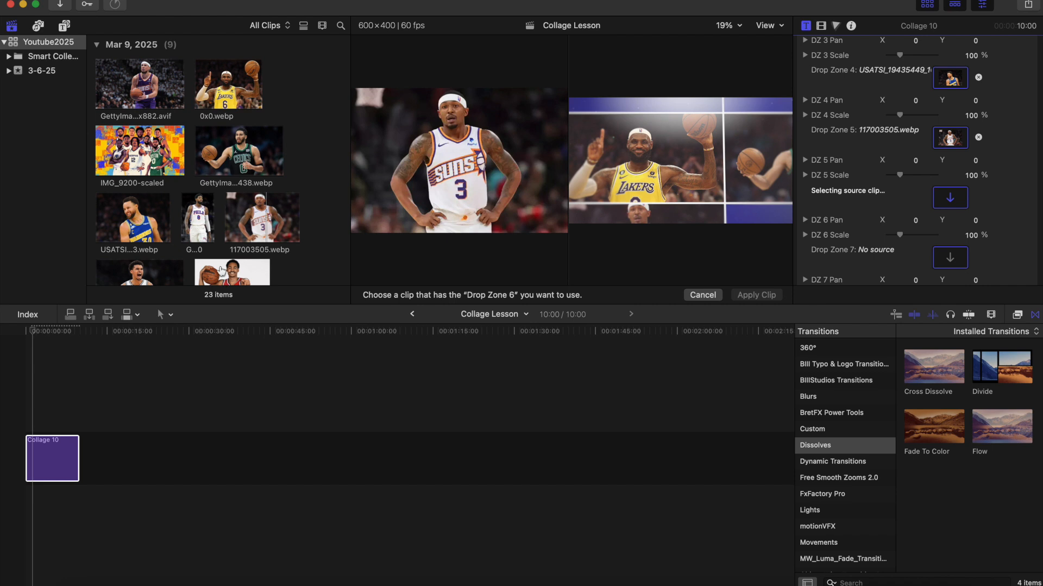
{"action": "scroll", "coordinate": [221, 268], "scroll_direction": "down", "scroll_amount": 2}
{"action": "left_click", "coordinate": [160, 260]}
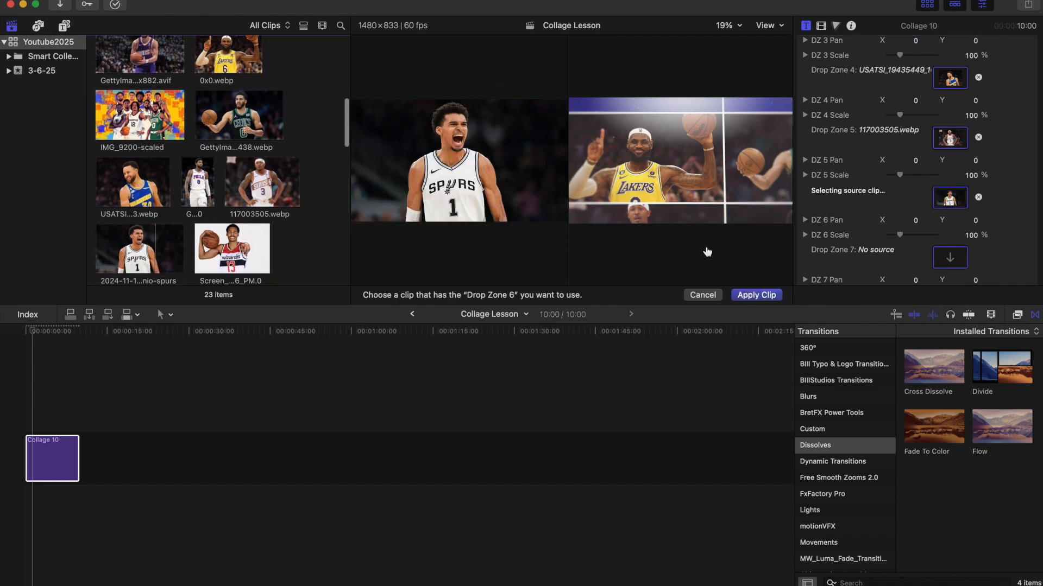
{"action": "left_click", "coordinate": [757, 294]}
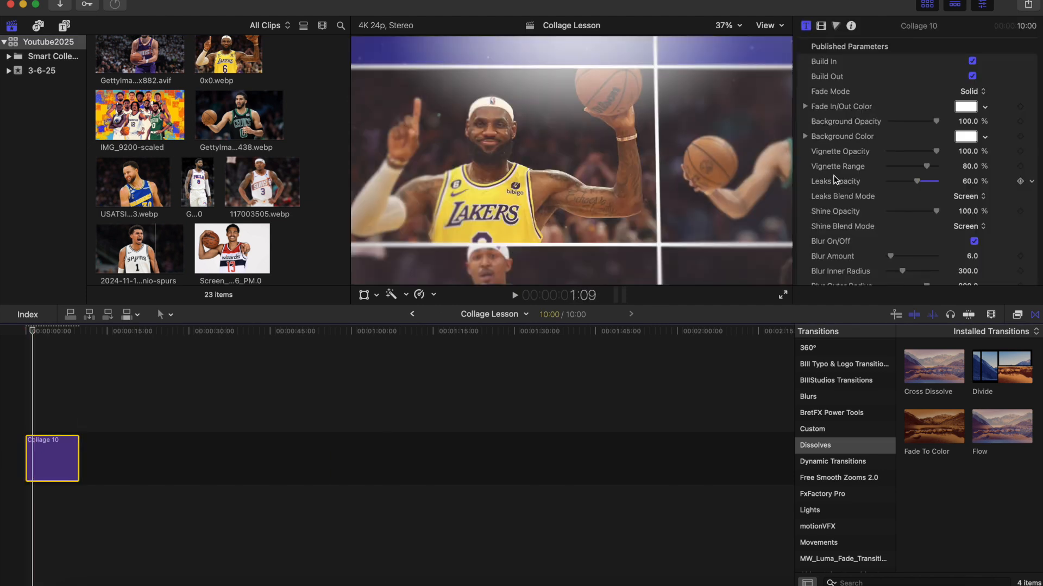
- Fill Drop Zone 7 of the Collage 10 title with the image Screen_...6_PM.0 and apply the clip
{"action": "scroll", "coordinate": [836, 179], "scroll_direction": "down", "scroll_amount": 15}
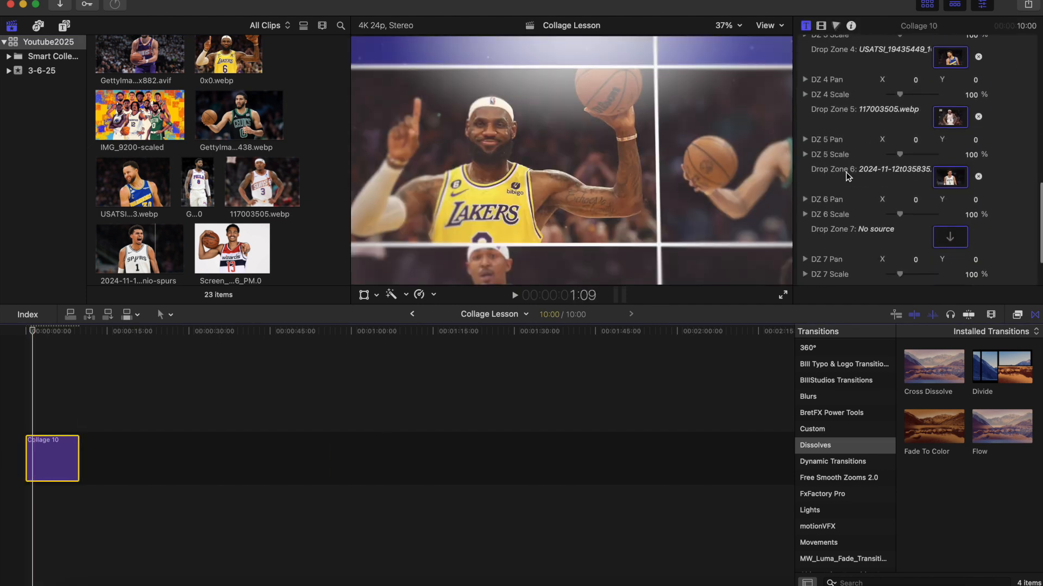
{"action": "left_click", "coordinate": [950, 237]}
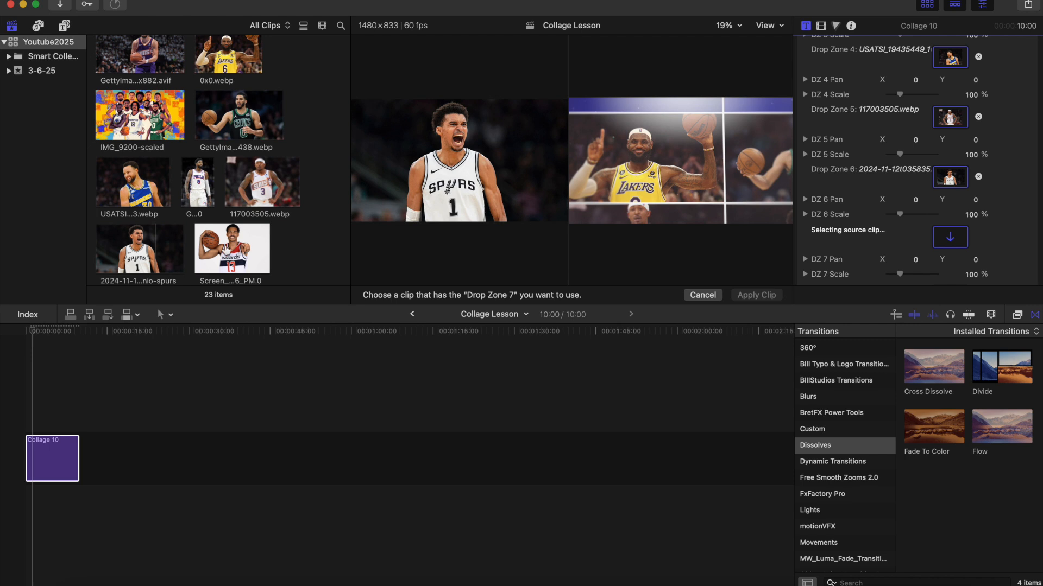
{"action": "left_click", "coordinate": [227, 249]}
{"action": "left_click", "coordinate": [757, 295]}
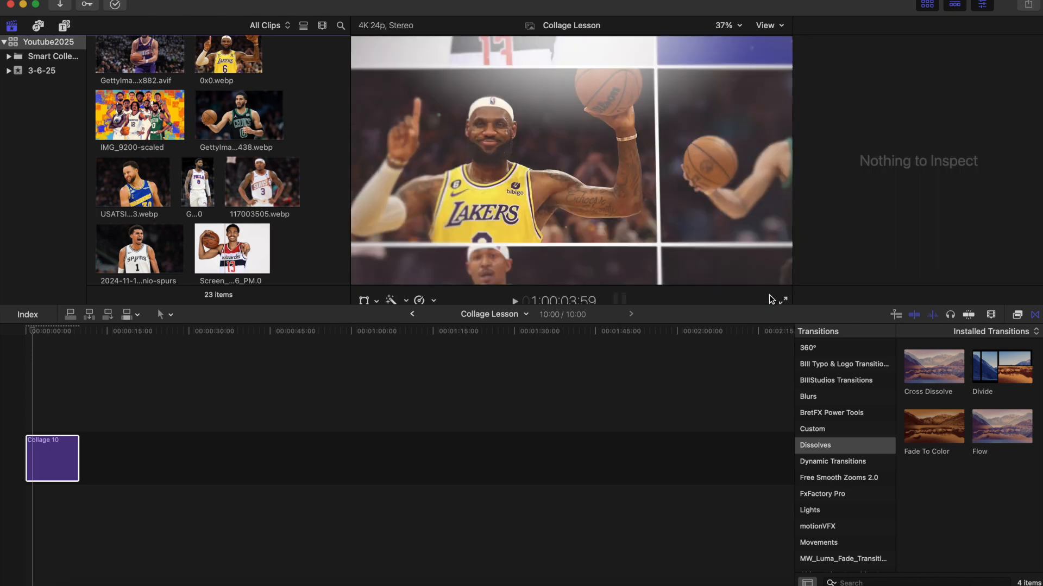
- Change the Collage 10 title's Background Color to a medium blue using the color wheel
{"action": "left_click", "coordinate": [50, 446]}
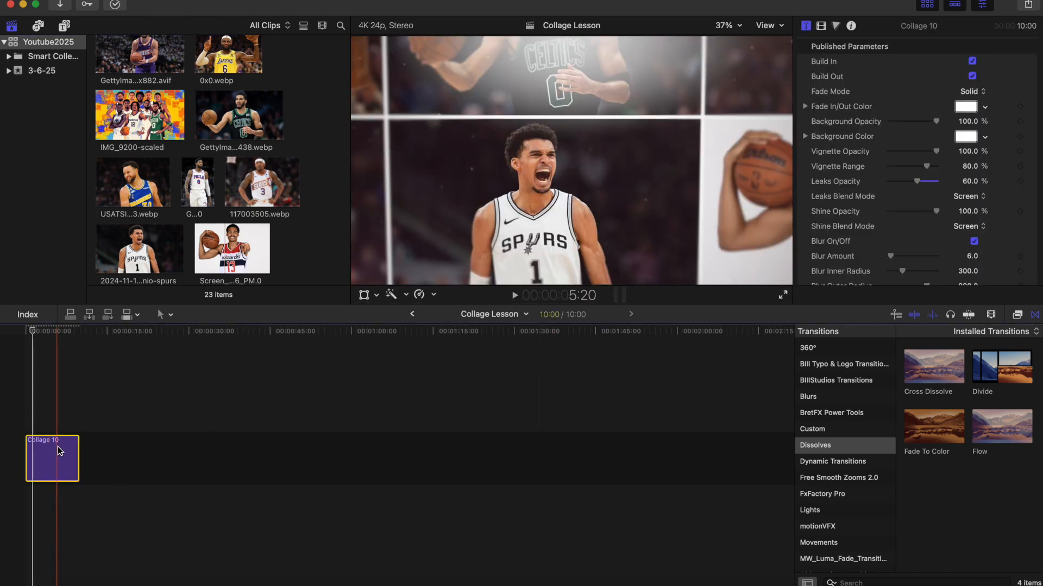
{"action": "scroll", "coordinate": [931, 240], "scroll_direction": "down", "scroll_amount": 5}
{"action": "scroll", "coordinate": [932, 241], "scroll_direction": "up", "scroll_amount": 5}
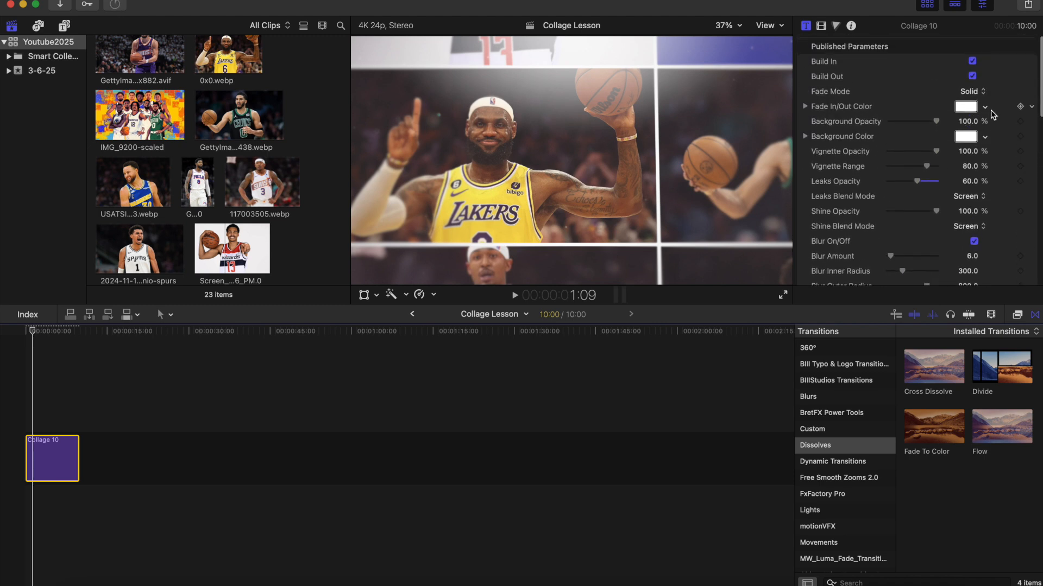
{"action": "left_click", "coordinate": [972, 138]}
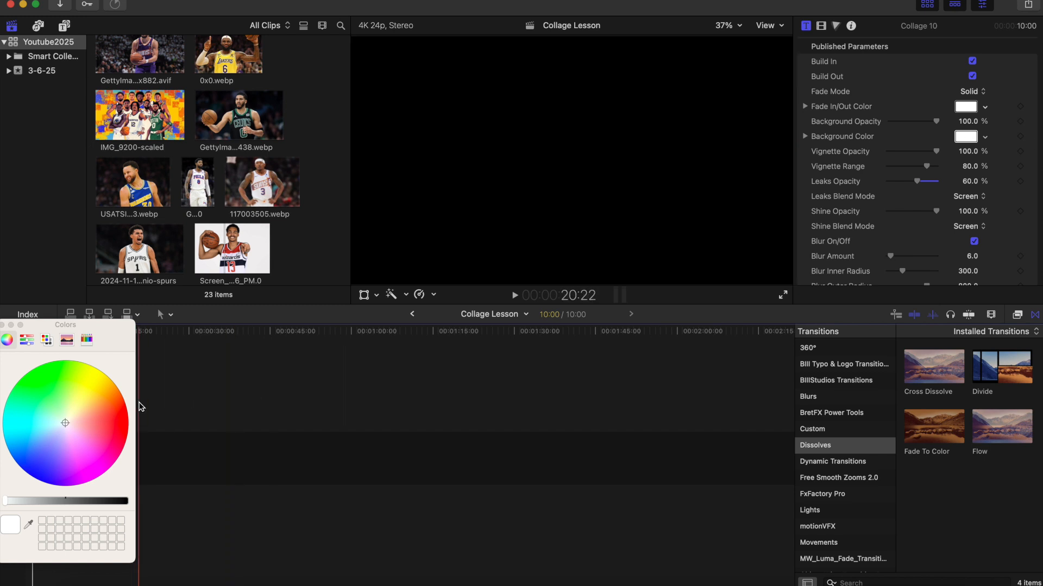
{"action": "left_click_drag", "start_coordinate": [64, 421], "coordinate": [44, 451]}
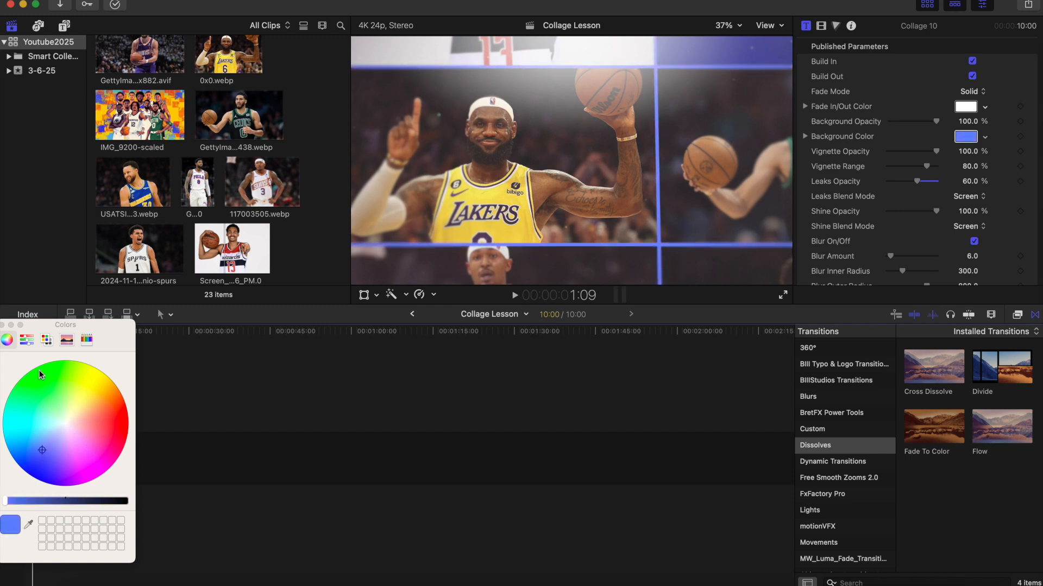
{"action": "left_click", "coordinate": [4, 329]}
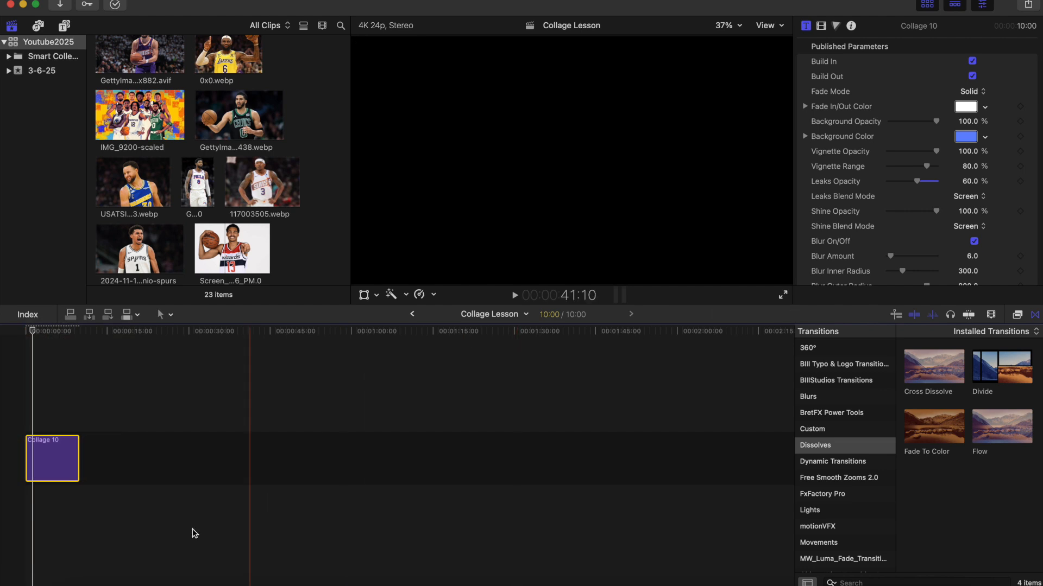
- Fill Drop Zone 8 of the Collage 10 title with the image G...0 and apply the clip
{"action": "scroll", "coordinate": [946, 193], "scroll_direction": "down", "scroll_amount": 10}
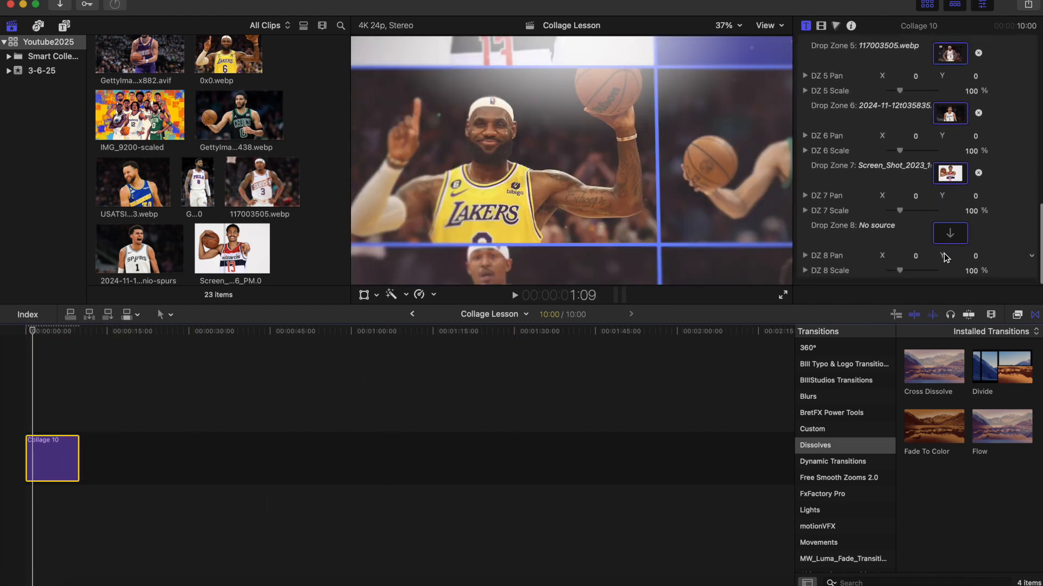
{"action": "left_click", "coordinate": [950, 233]}
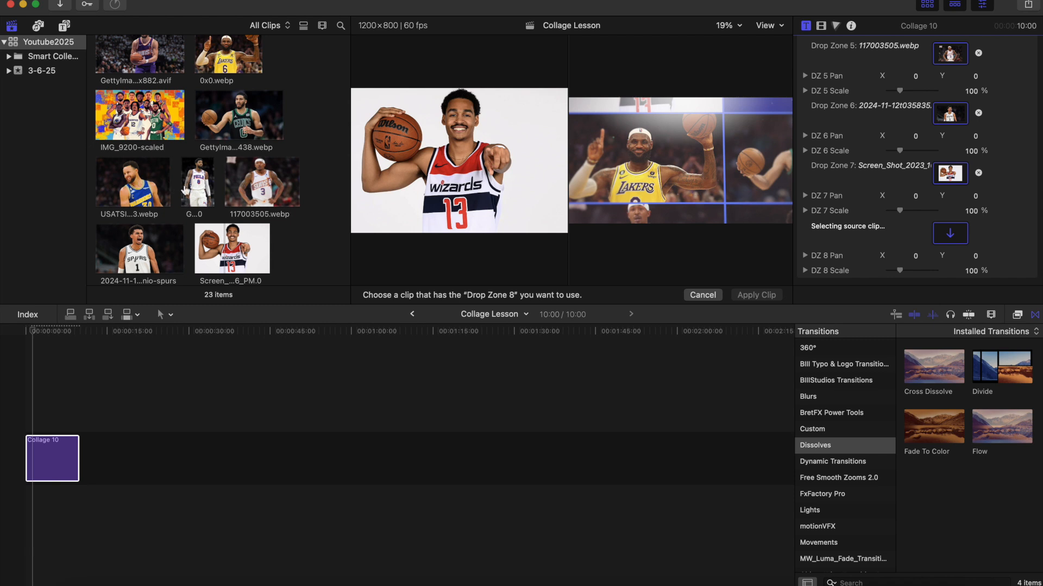
{"action": "left_click", "coordinate": [197, 182]}
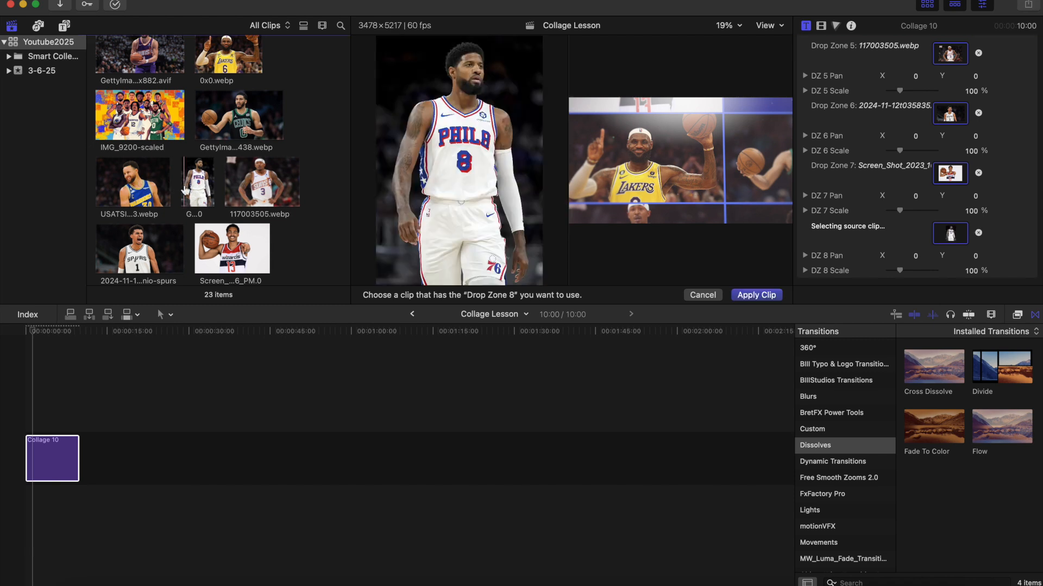
{"action": "left_click", "coordinate": [754, 295]}
- Play the finished collage from the start of the timeline
{"action": "left_click", "coordinate": [24, 332]}
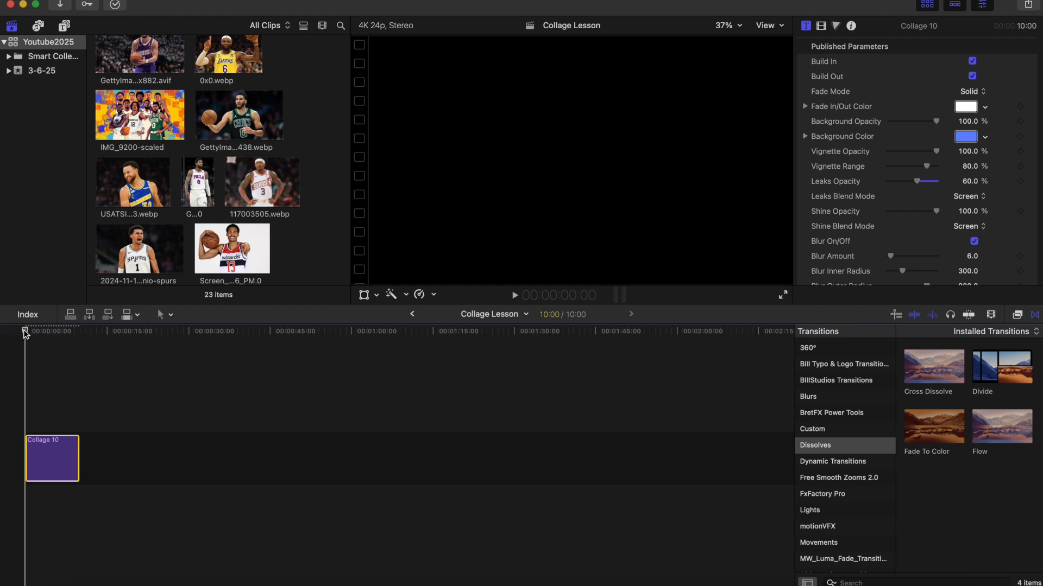
{"action": "key", "text": "space"}
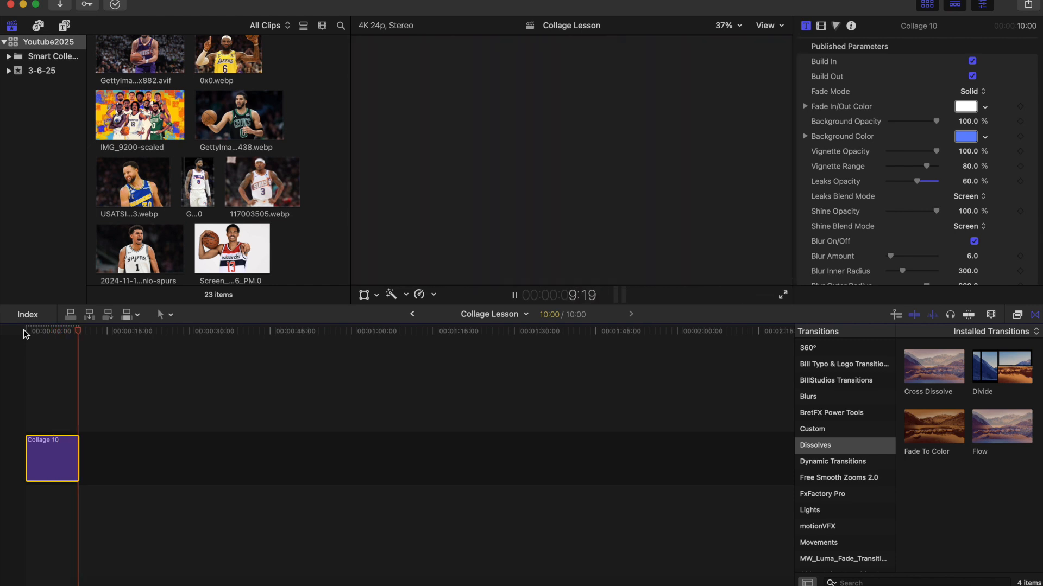
- Browse the BIII Collage Pack in the installed titles and preview Collage 50
{"action": "left_click", "coordinate": [65, 26]}
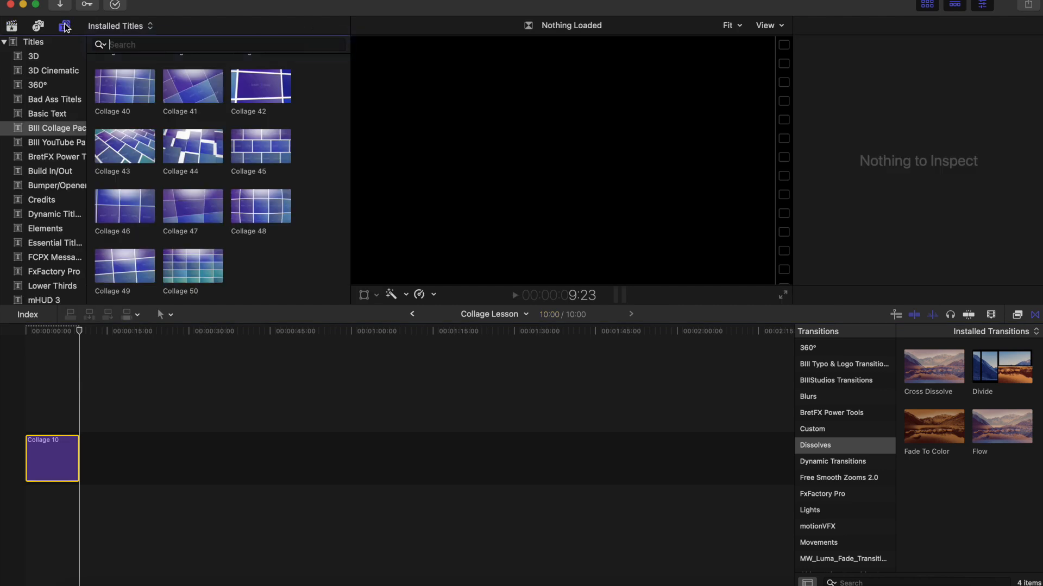
{"action": "left_click", "coordinate": [197, 276]}
{"action": "scroll", "coordinate": [192, 269], "scroll_direction": "up", "scroll_amount": 5}
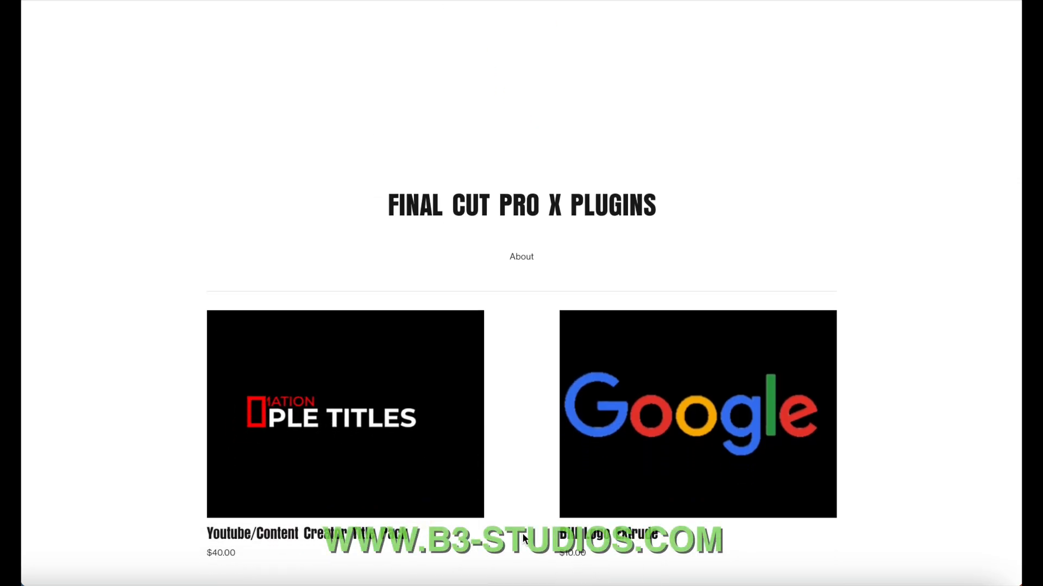
- Look through the Final Cut Pro X plugins offered on the web store page
{"action": "scroll", "coordinate": [523, 535], "scroll_direction": "down", "scroll_amount": 3}
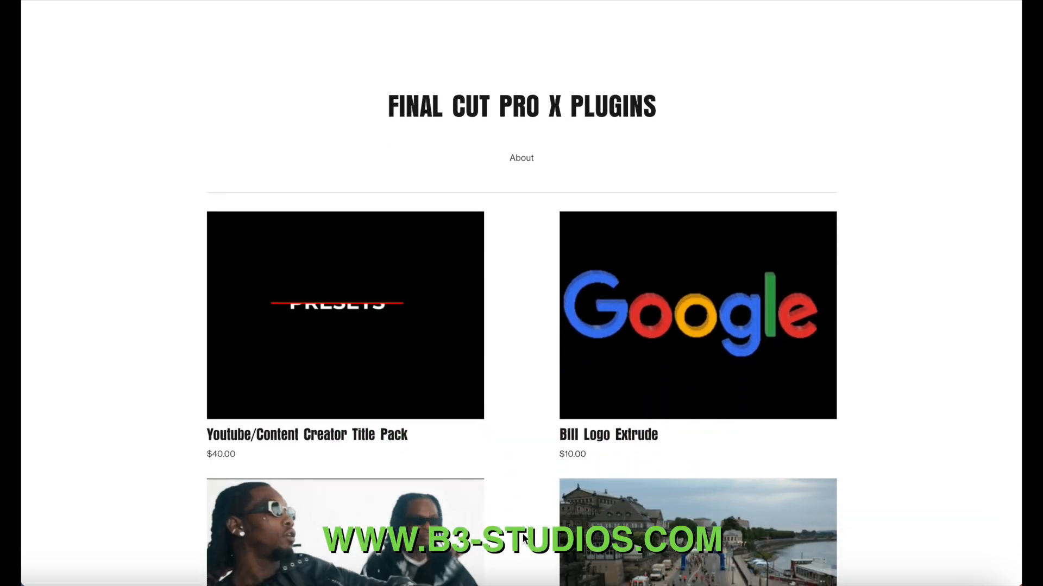
{"action": "scroll", "coordinate": [524, 538], "scroll_direction": "down", "scroll_amount": 5}
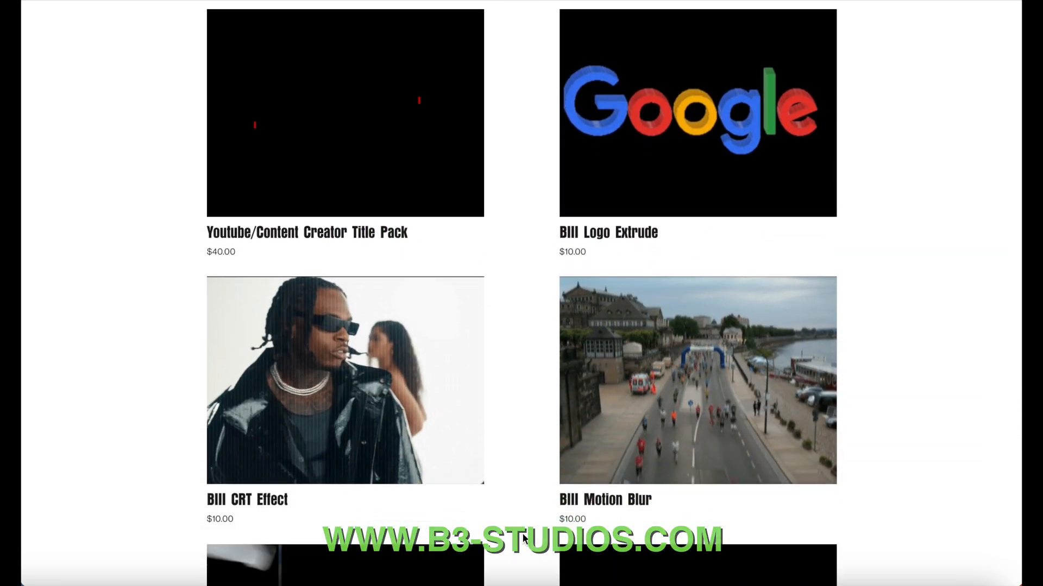